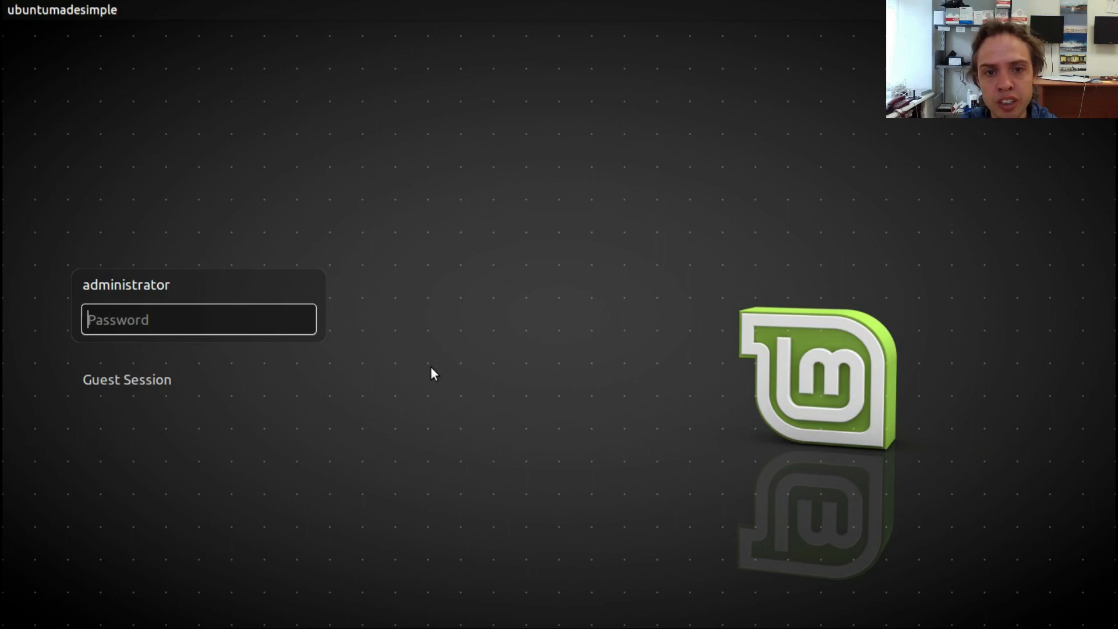
Step: Log in to the desktop with the account password and dismiss the Welcome Screen
type("••••••")
key("Return")
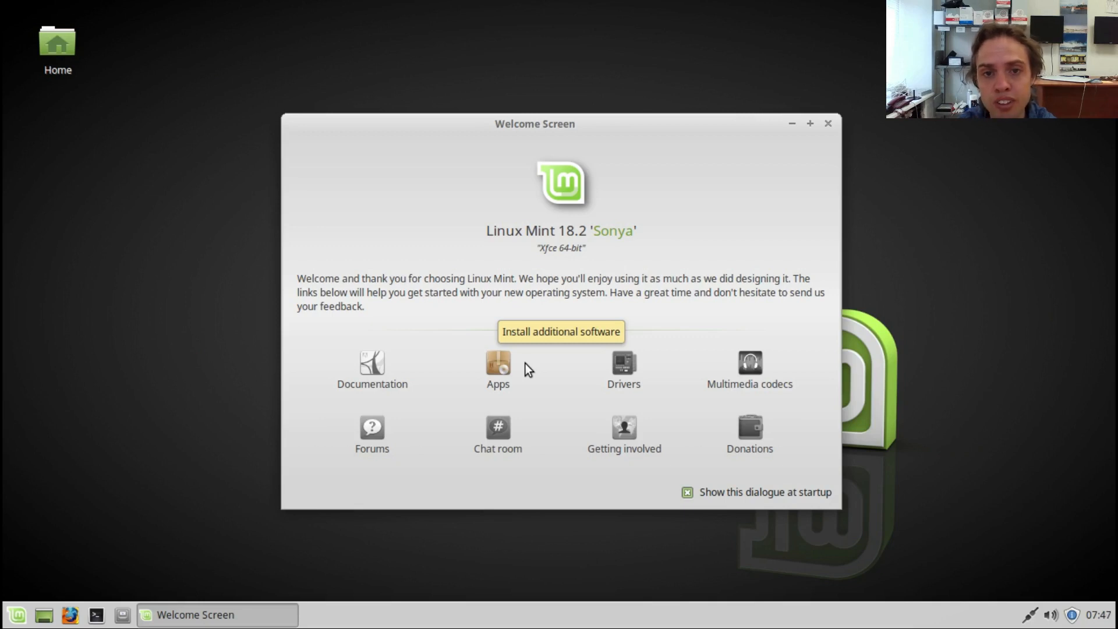
left_click(828, 123)
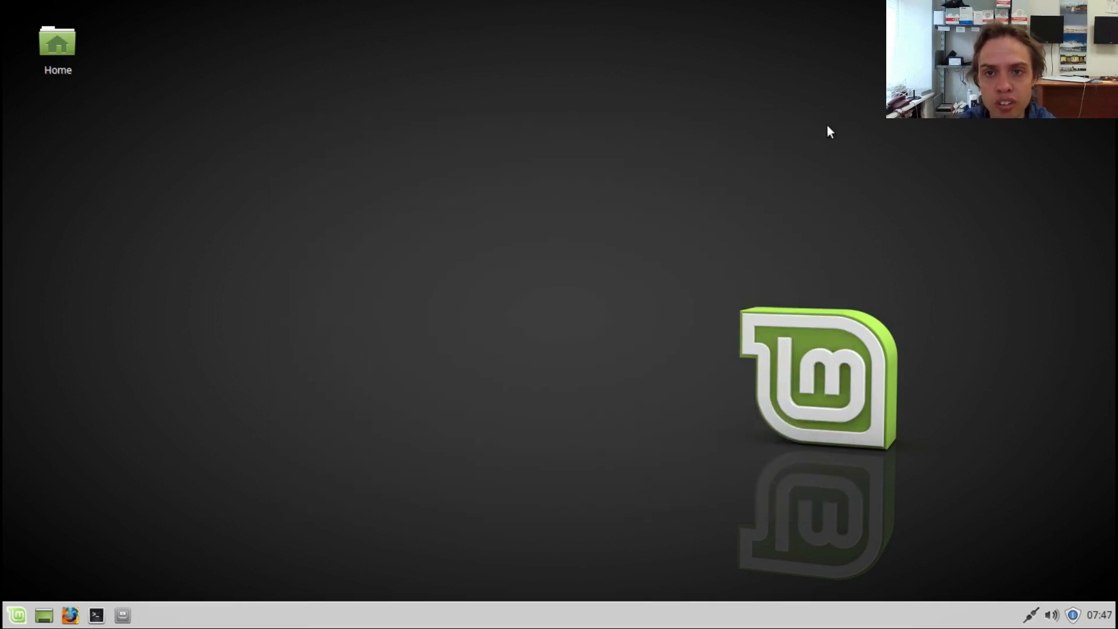
Step: Open the Home folder, view the file manager's About information, and close both windows
double_click(58, 37)
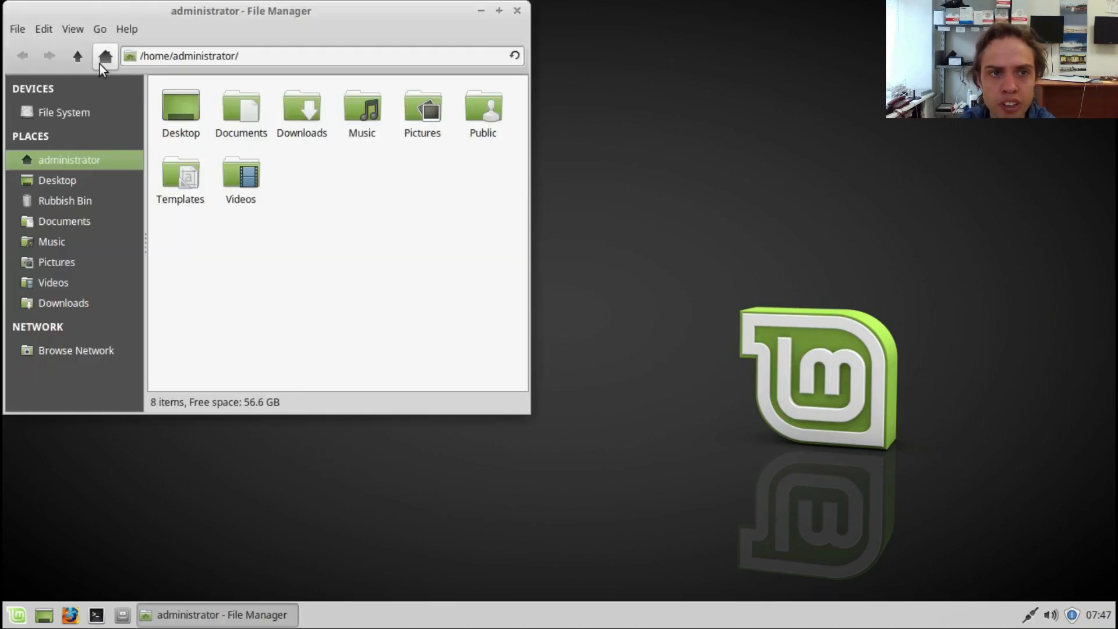
left_click(123, 31)
left_click(128, 71)
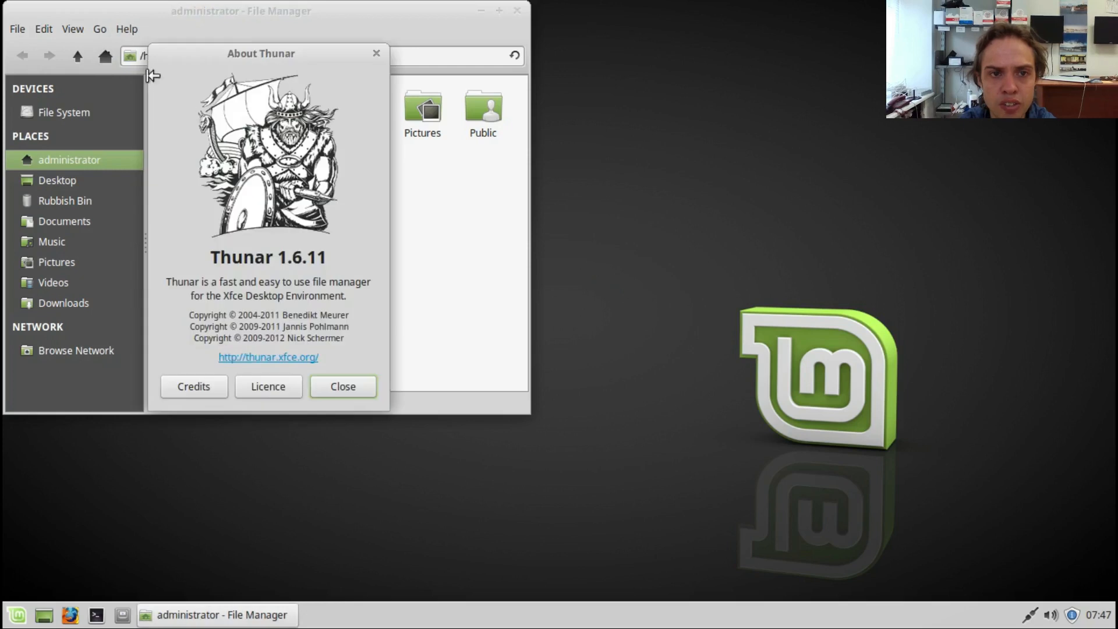
left_click(376, 54)
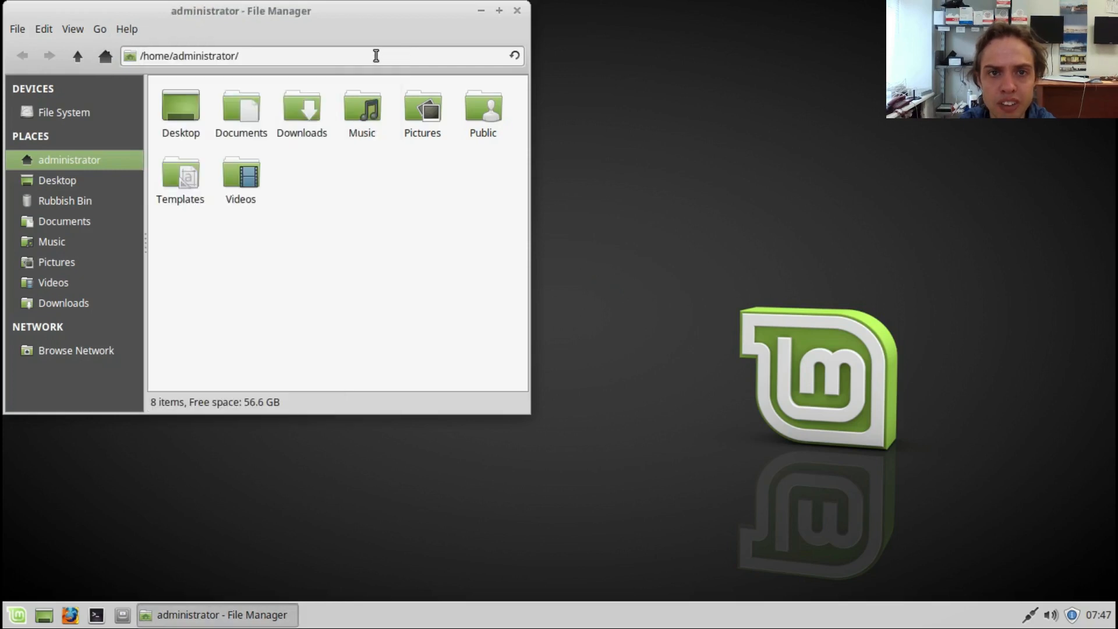
left_click(516, 11)
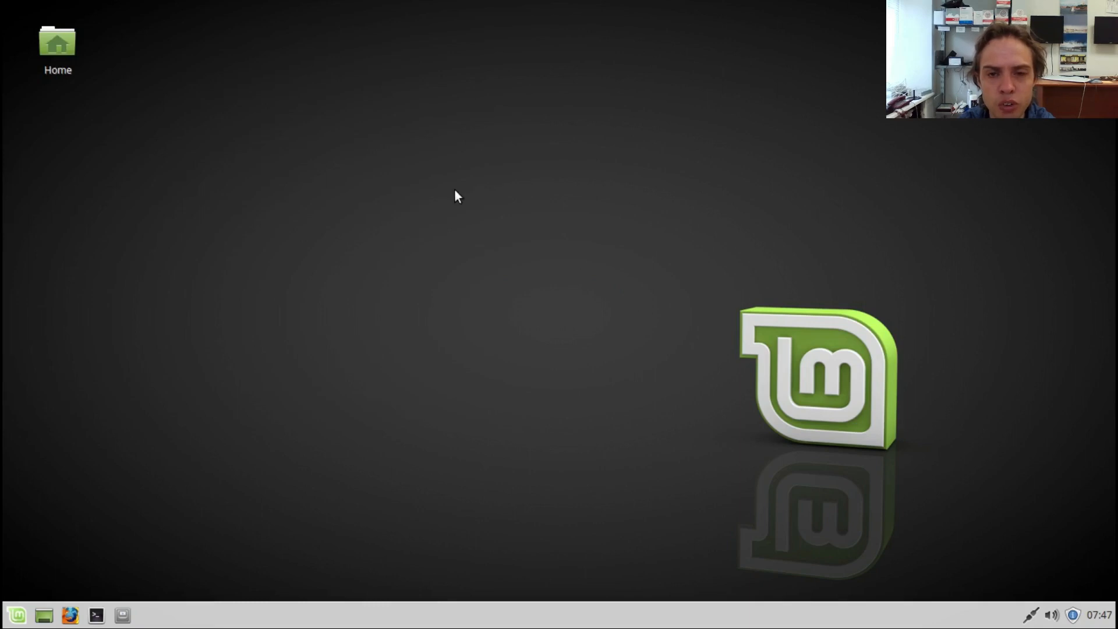
Step: Add a Firefox Web Browser shortcut from the Internet applications to the desktop
right_click(455, 194)
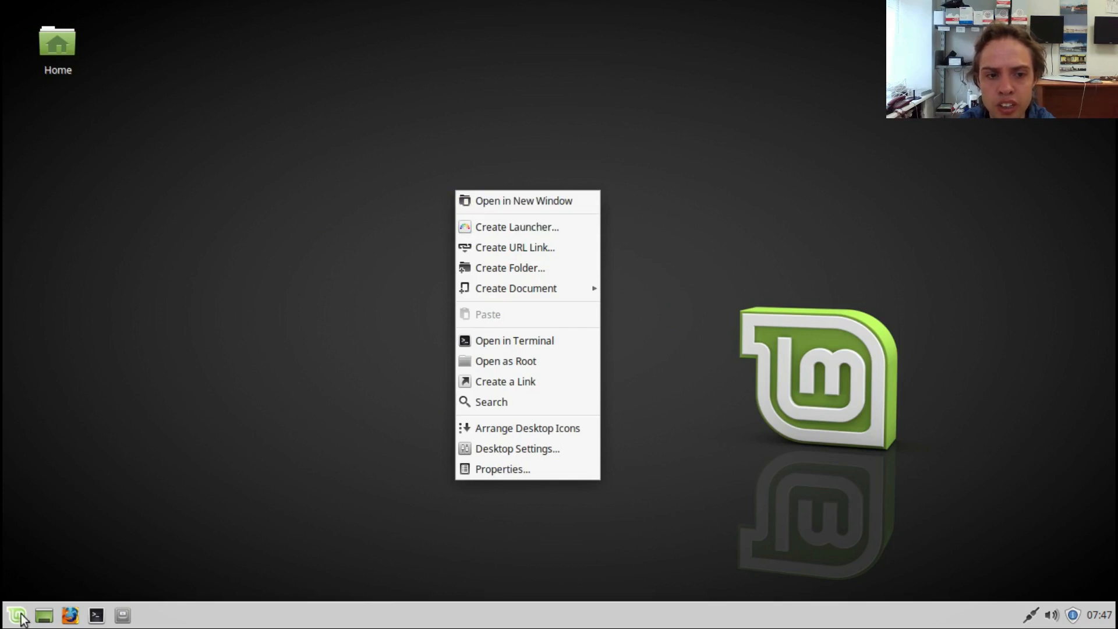
right_click(71, 616)
right_click(71, 616)
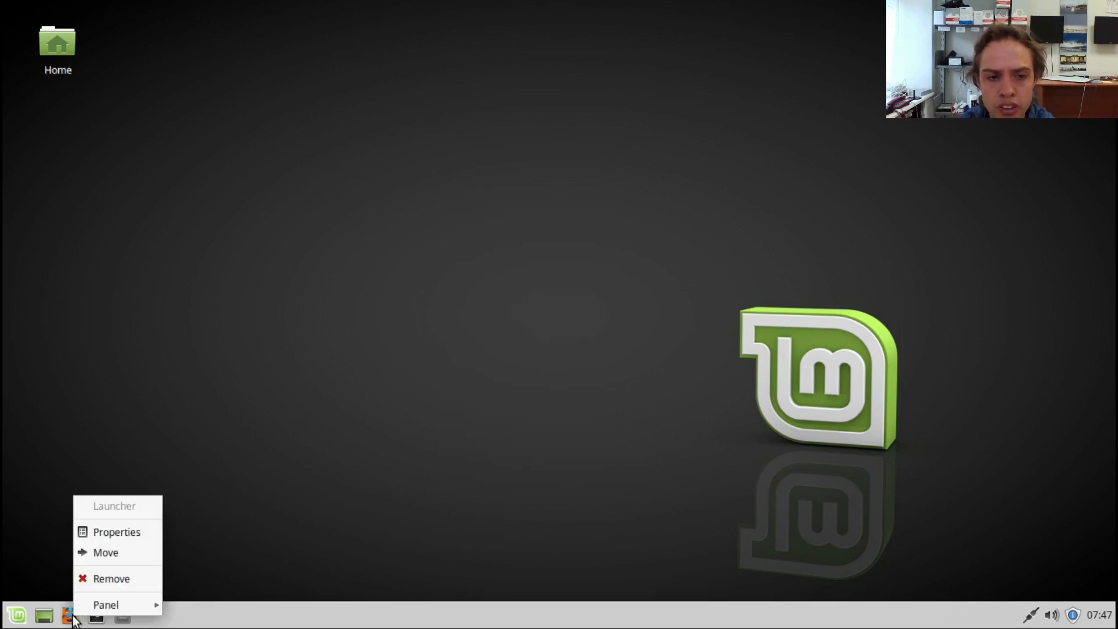
left_click(16, 616)
left_click(16, 616)
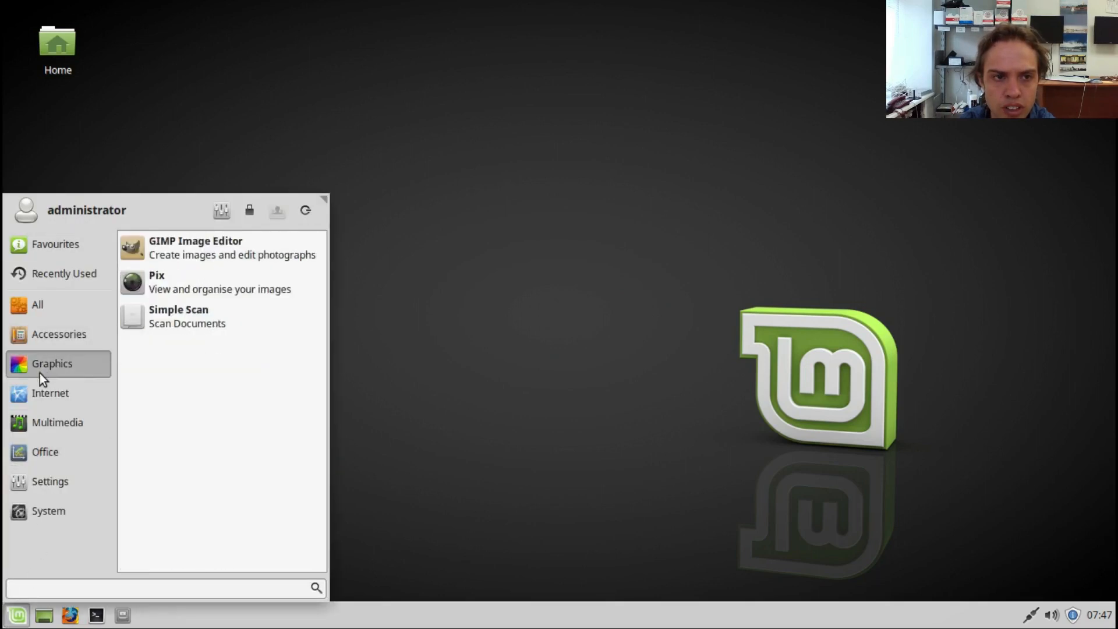
mouse_move(39, 399)
right_click(197, 240)
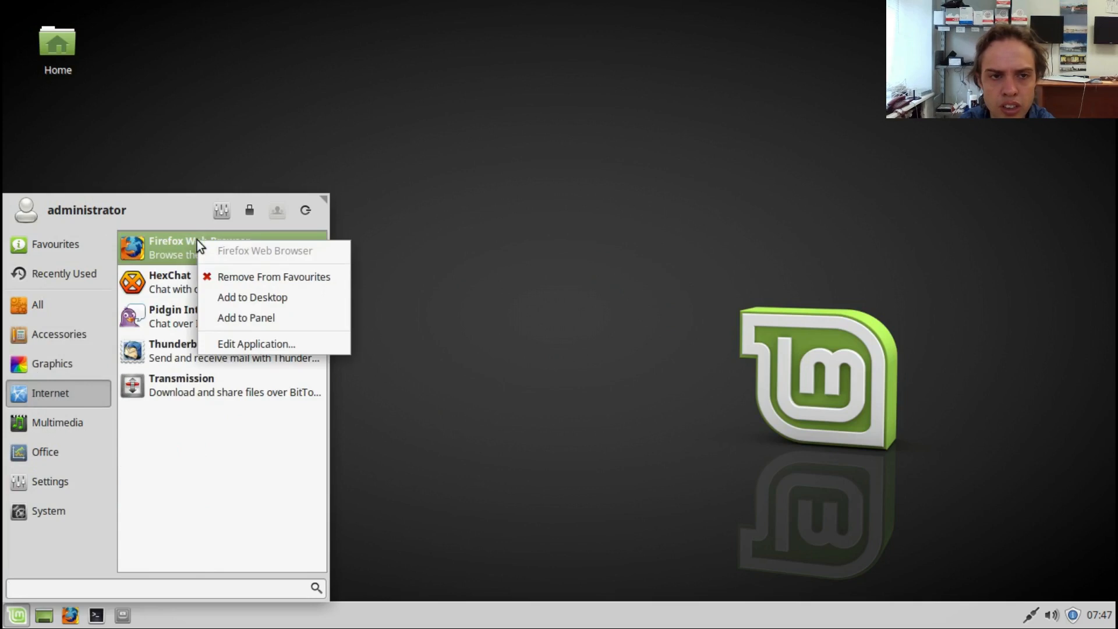
left_click(249, 298)
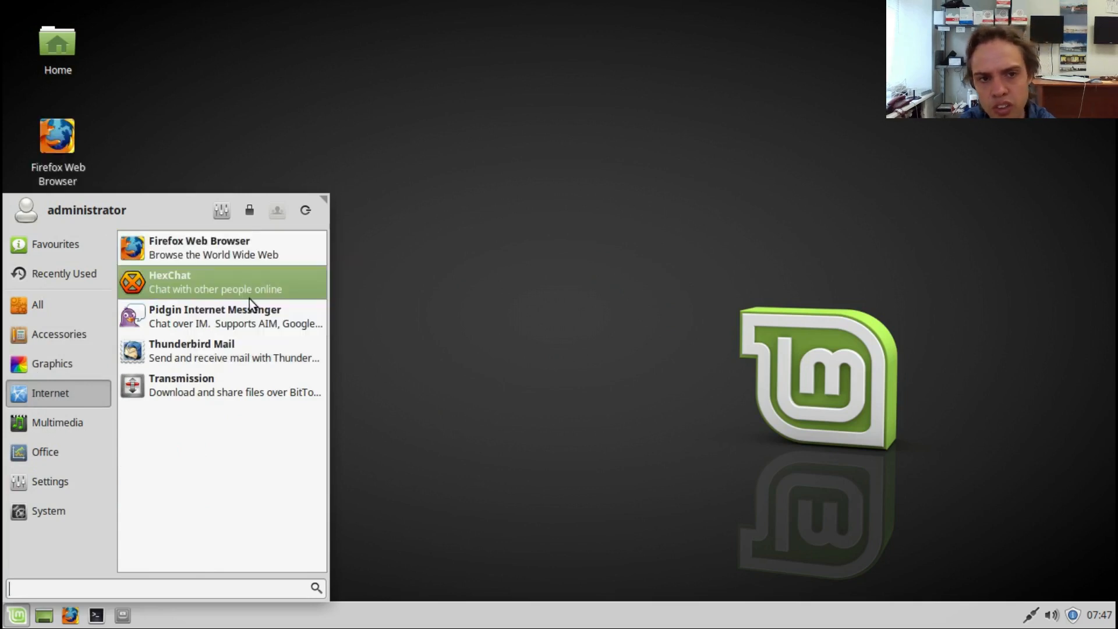
left_click(505, 276)
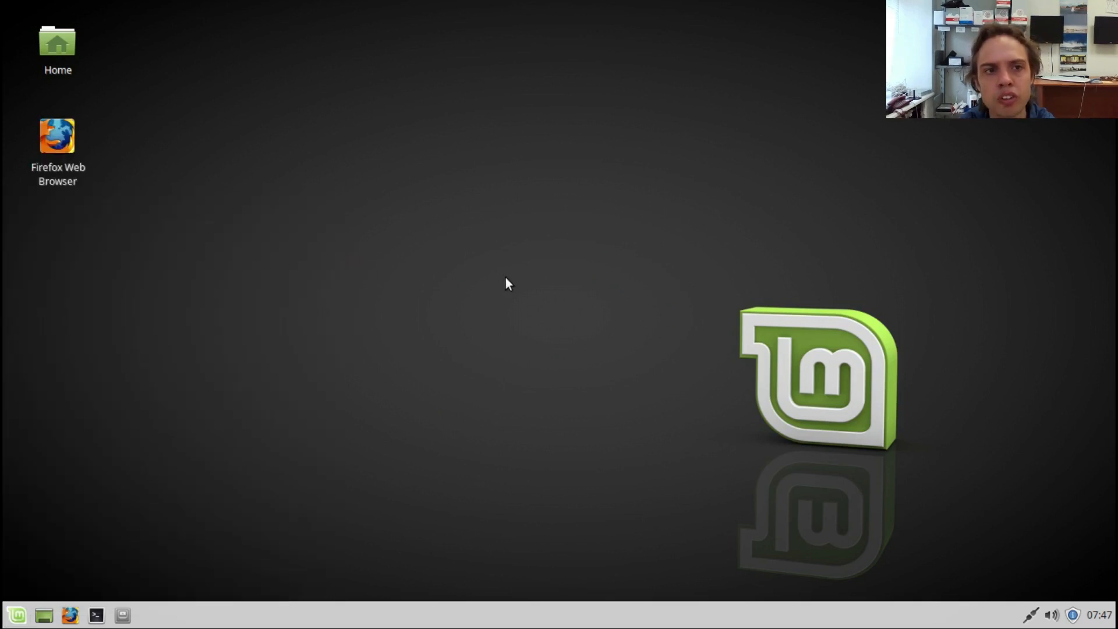
Step: Examine the form for a new desktop URL link and its All Icons set, closing it without creating a link
right_click(505, 276)
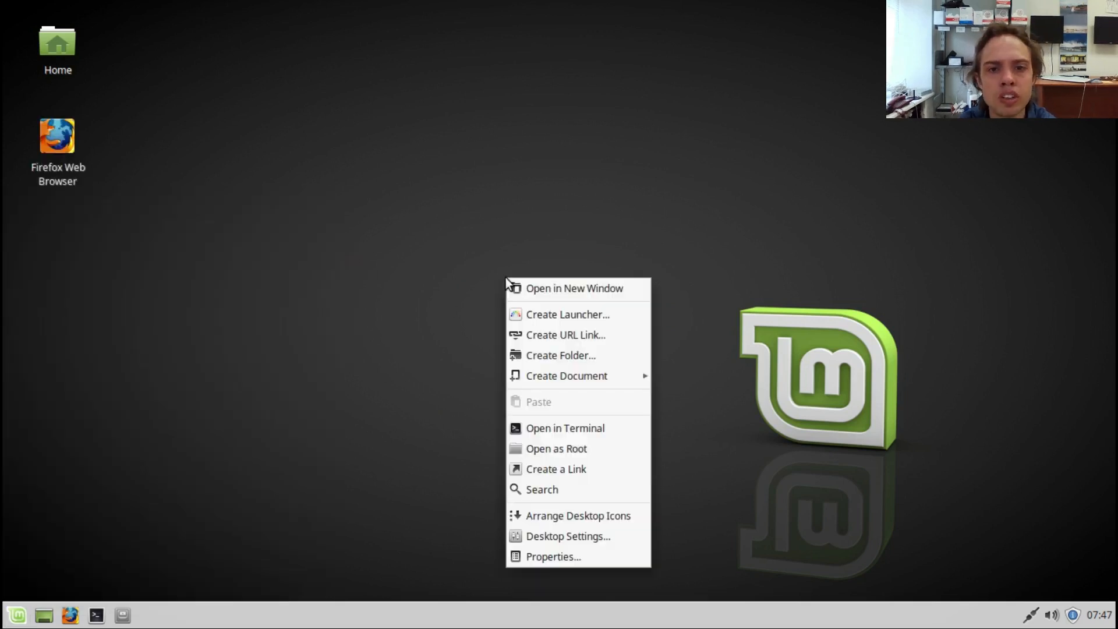
left_click(563, 335)
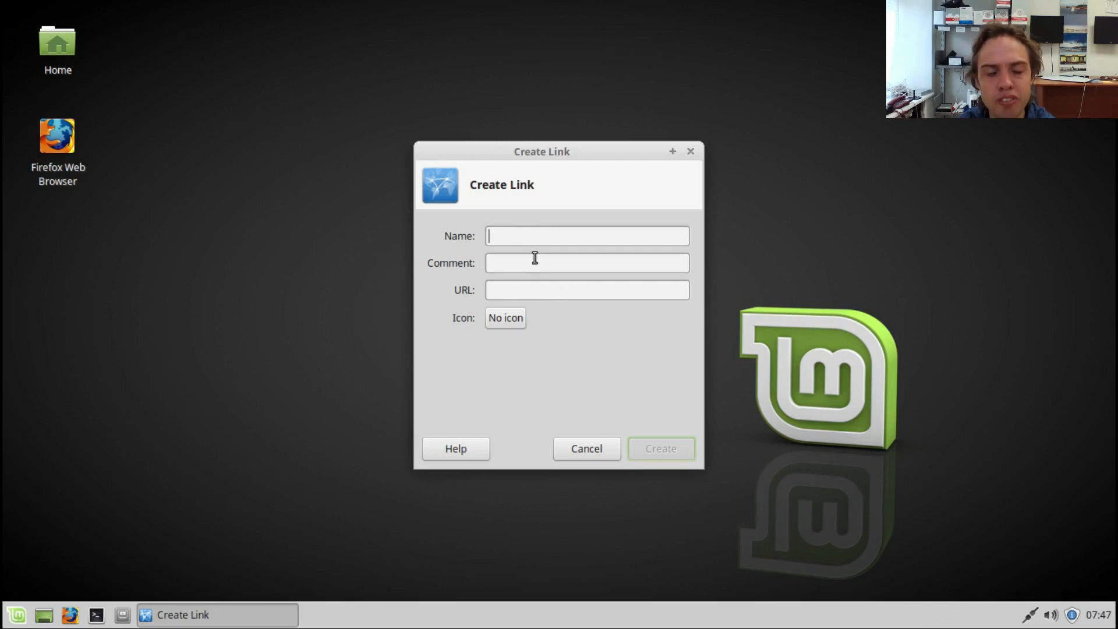
left_click(514, 322)
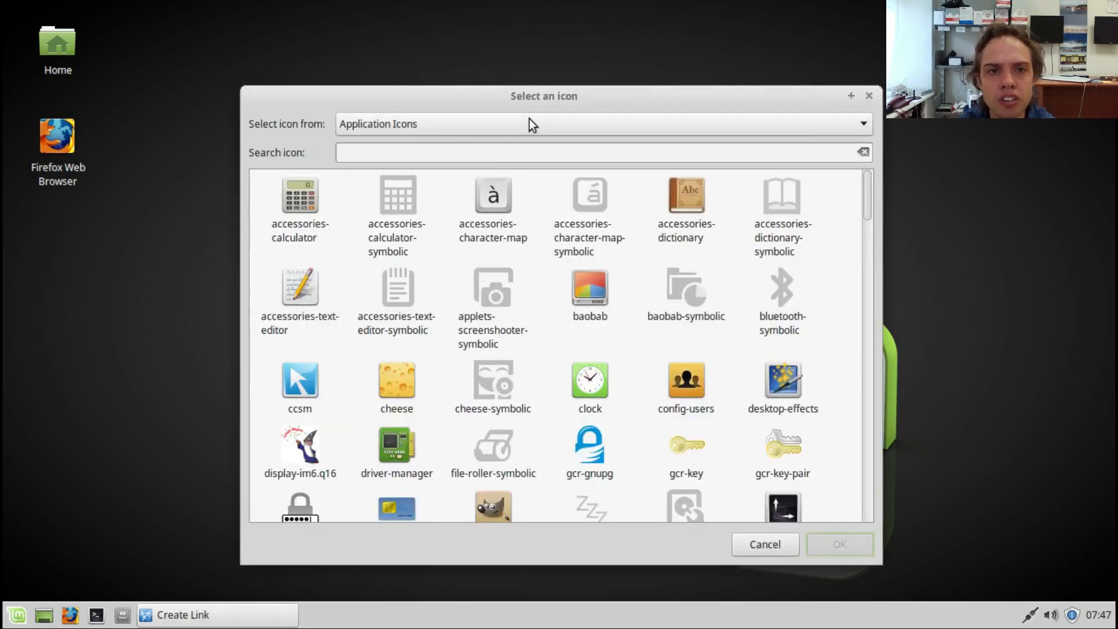
left_click(529, 119)
left_click(467, 359)
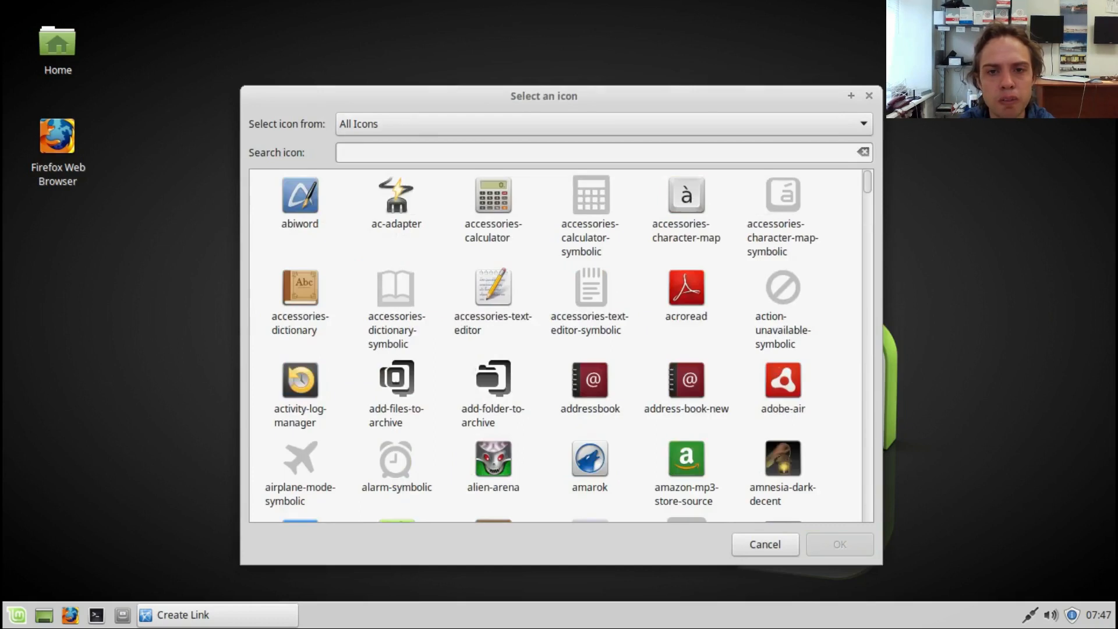
left_click(868, 94)
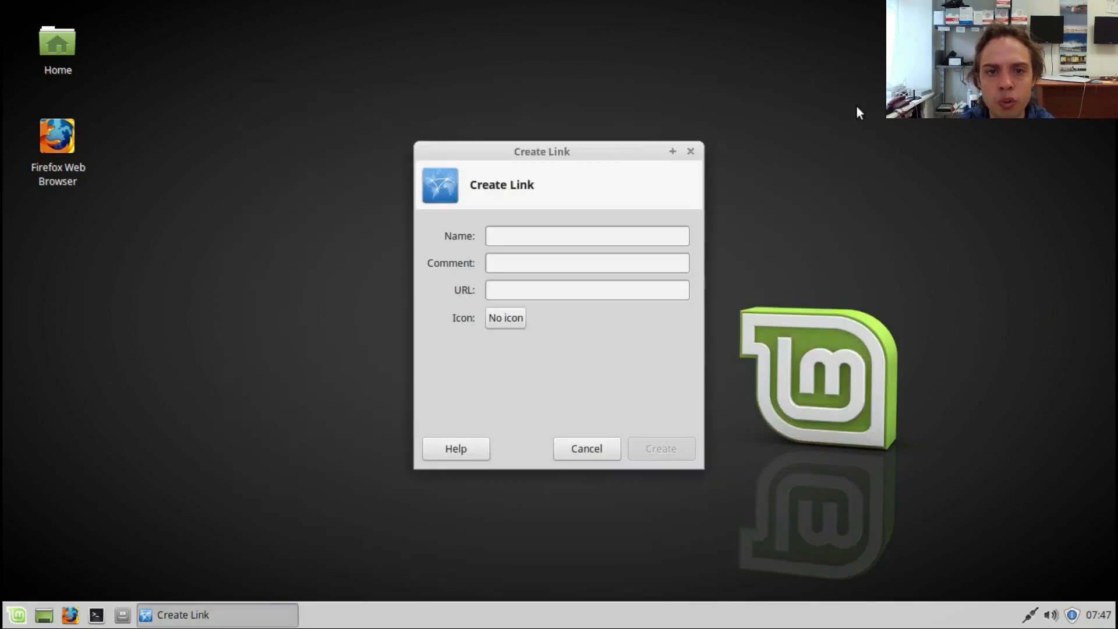
left_click(691, 151)
Step: Check the kernel version with uname -r in a terminal opened from the desktop, and close the terminal
right_click(485, 221)
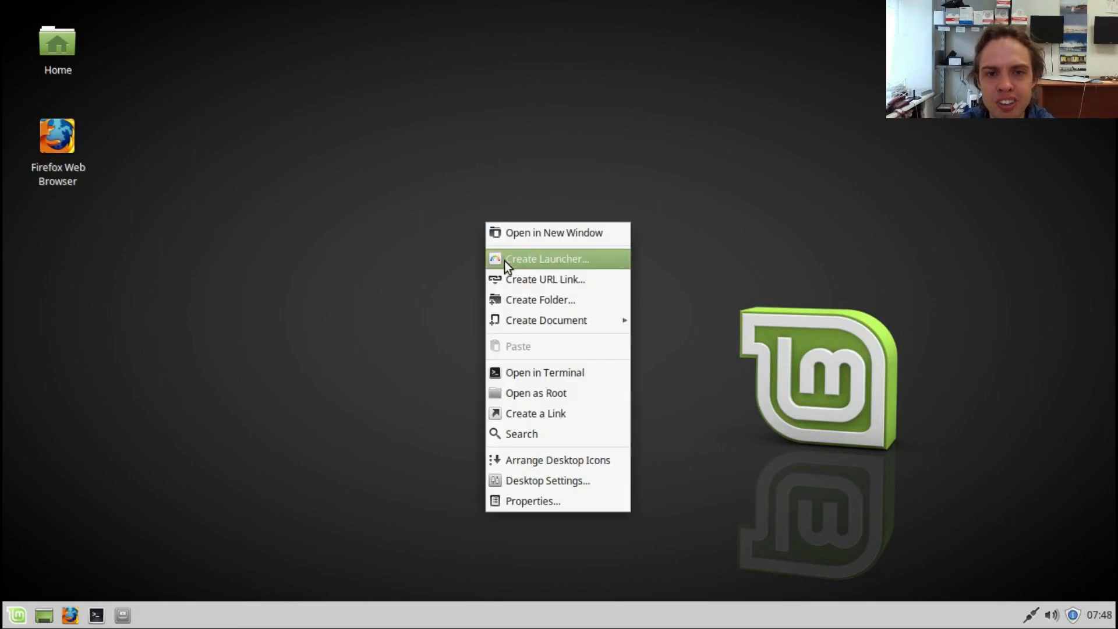
mouse_move(512, 321)
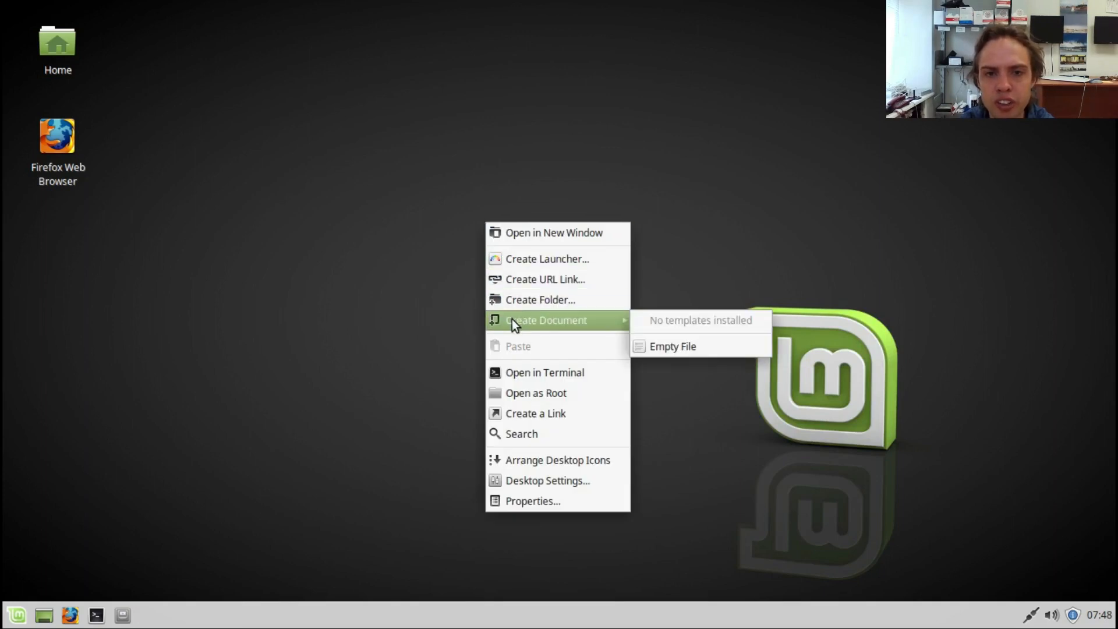
left_click(518, 372)
type("u")
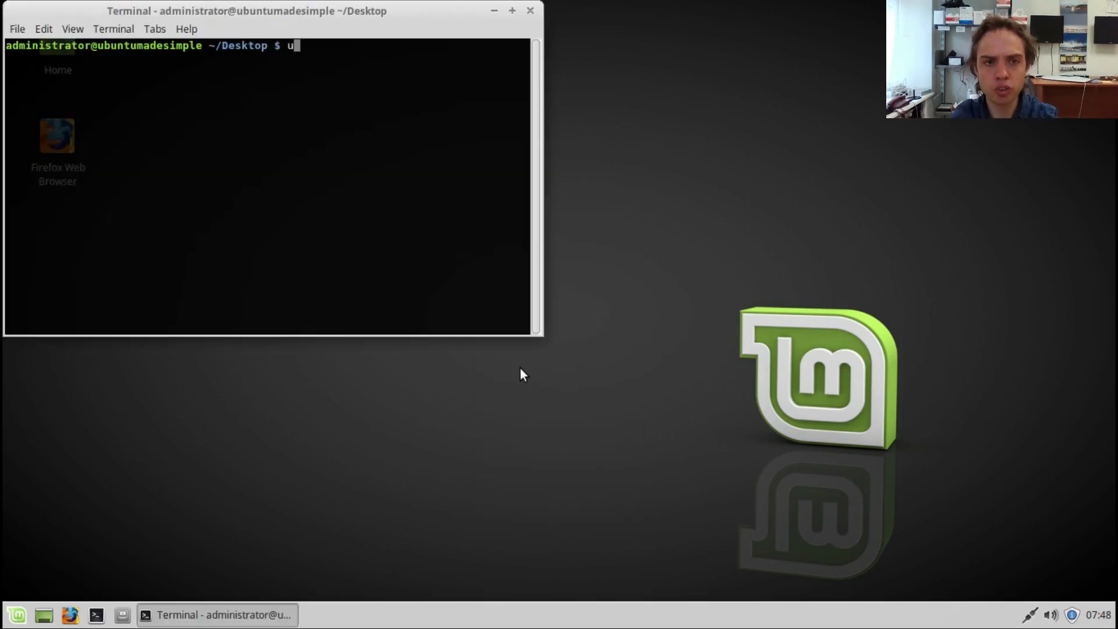
type("name ")
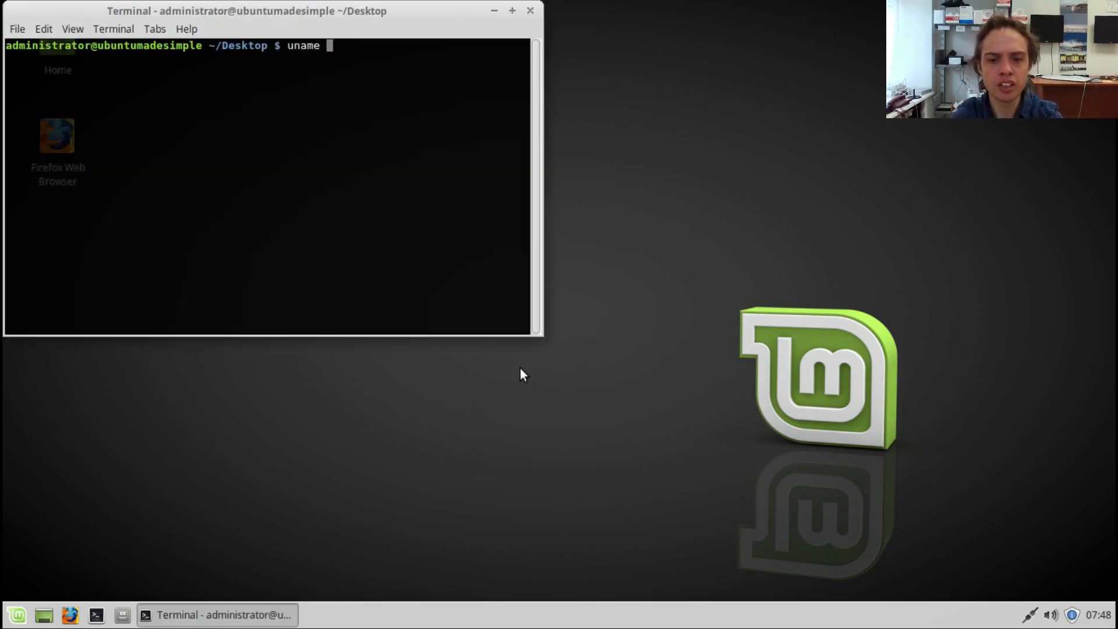
type("-r")
key("Return")
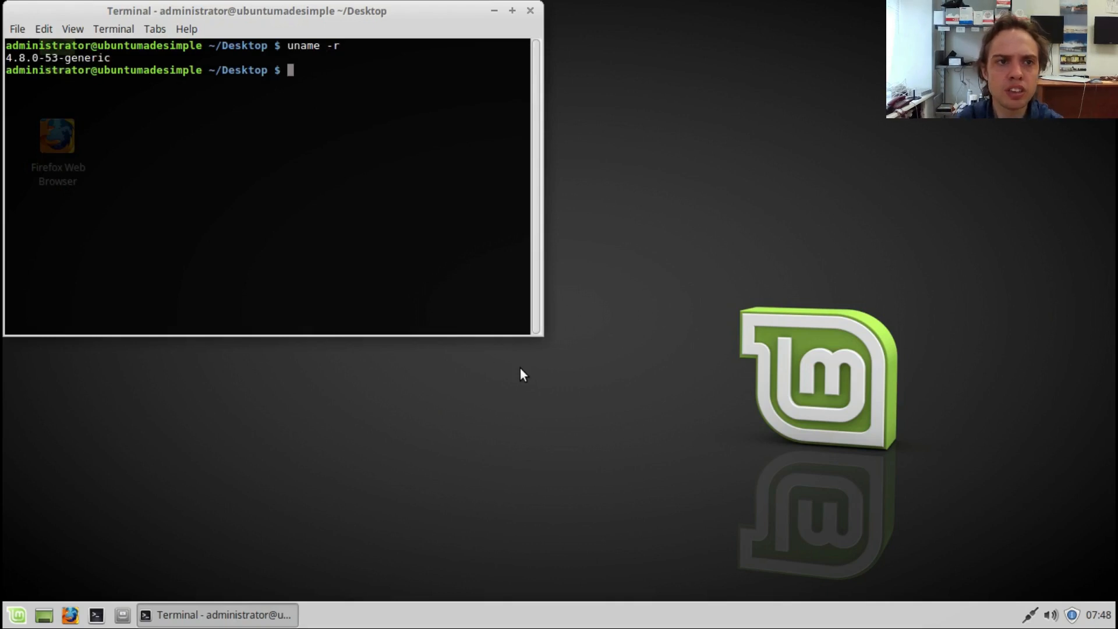
left_click(530, 11)
Step: Open the Desktop folder as root using the administrative password, view the File System root, and close the window
right_click(493, 106)
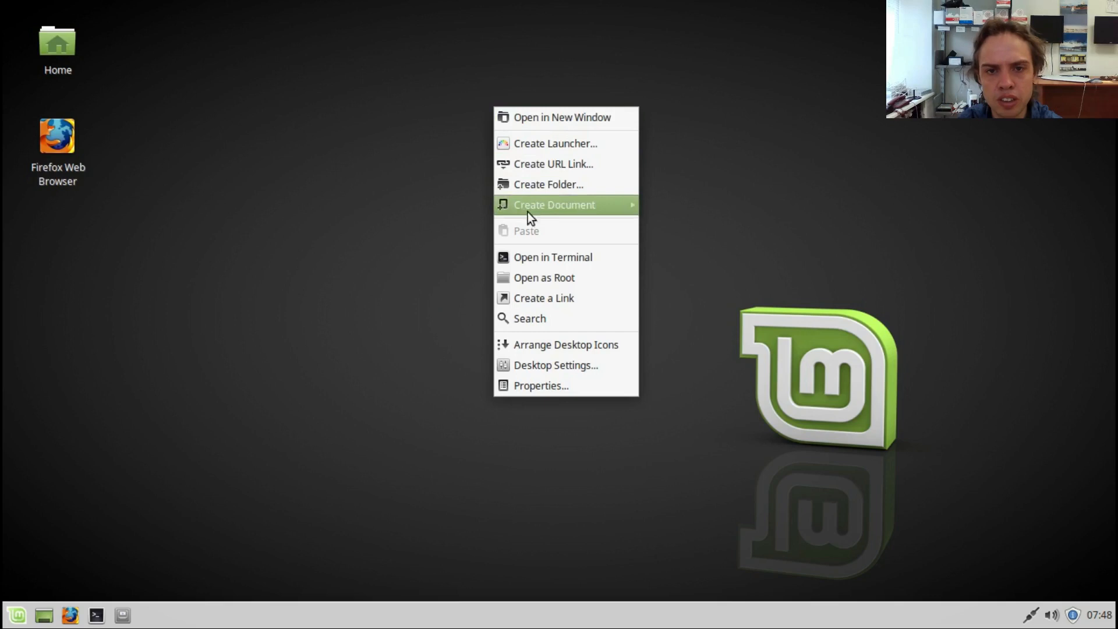
left_click(533, 274)
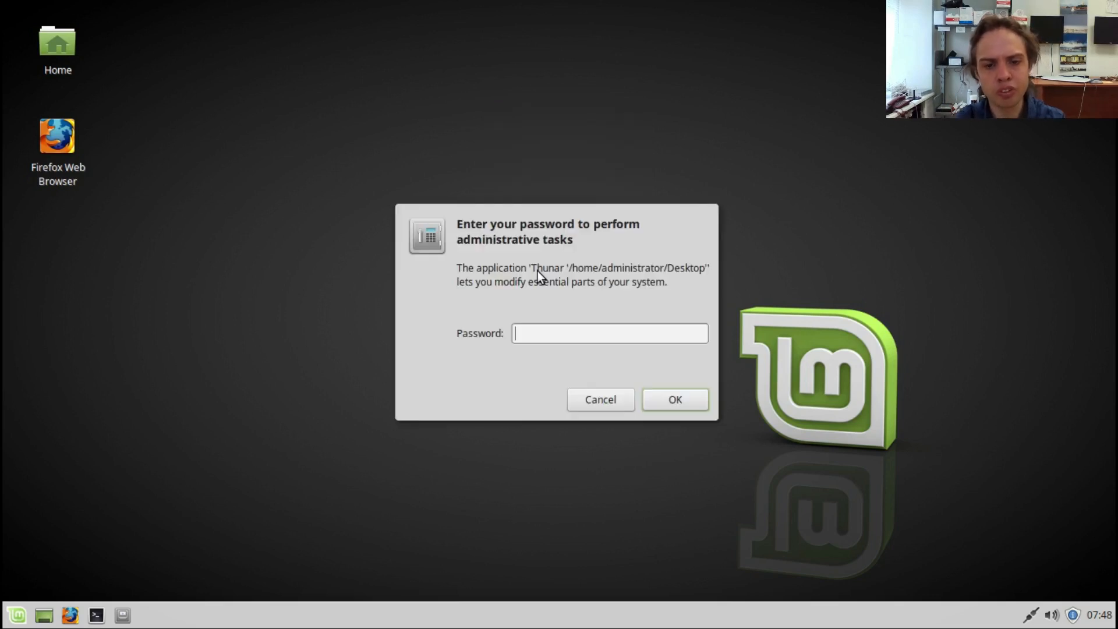
type("******")
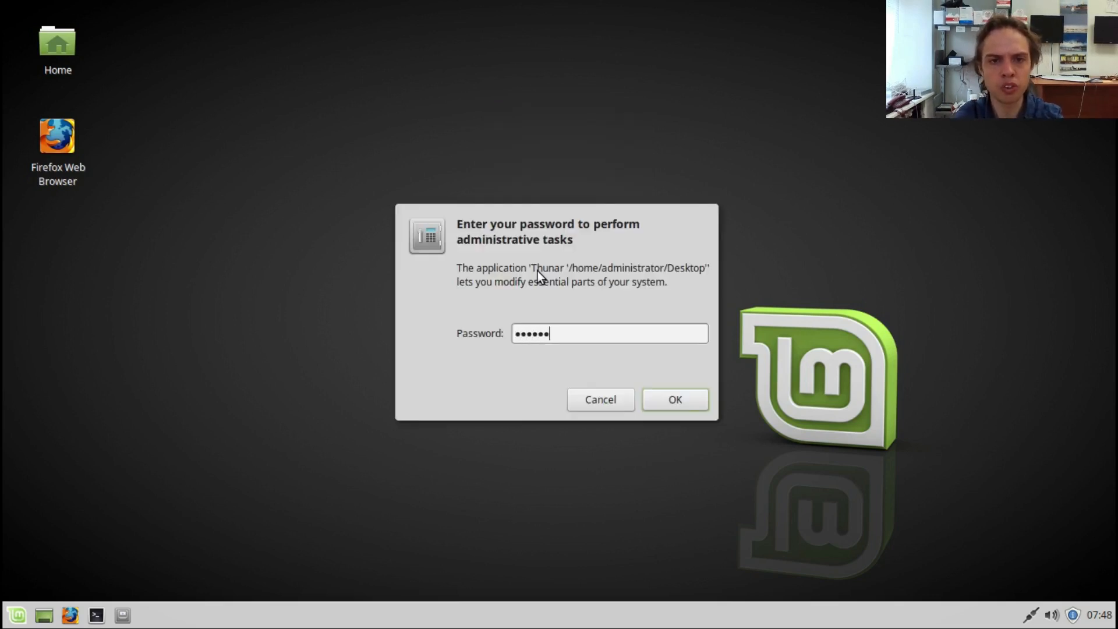
key("Return")
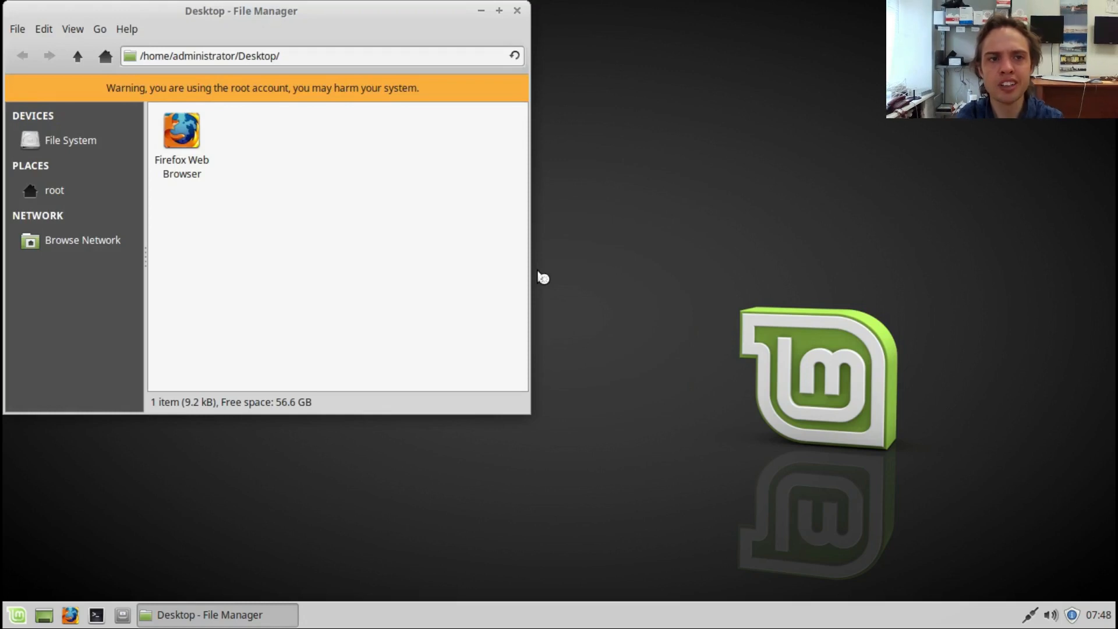
left_click(74, 145)
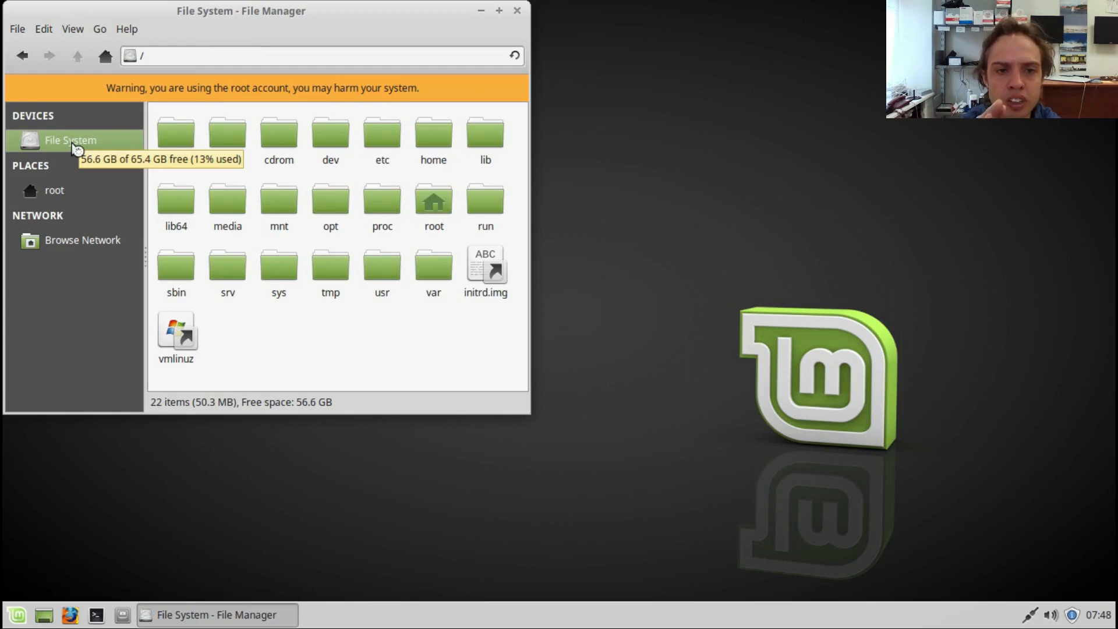
left_click(517, 11)
Step: Create a link to the Desktop folder on the desktop
right_click(523, 147)
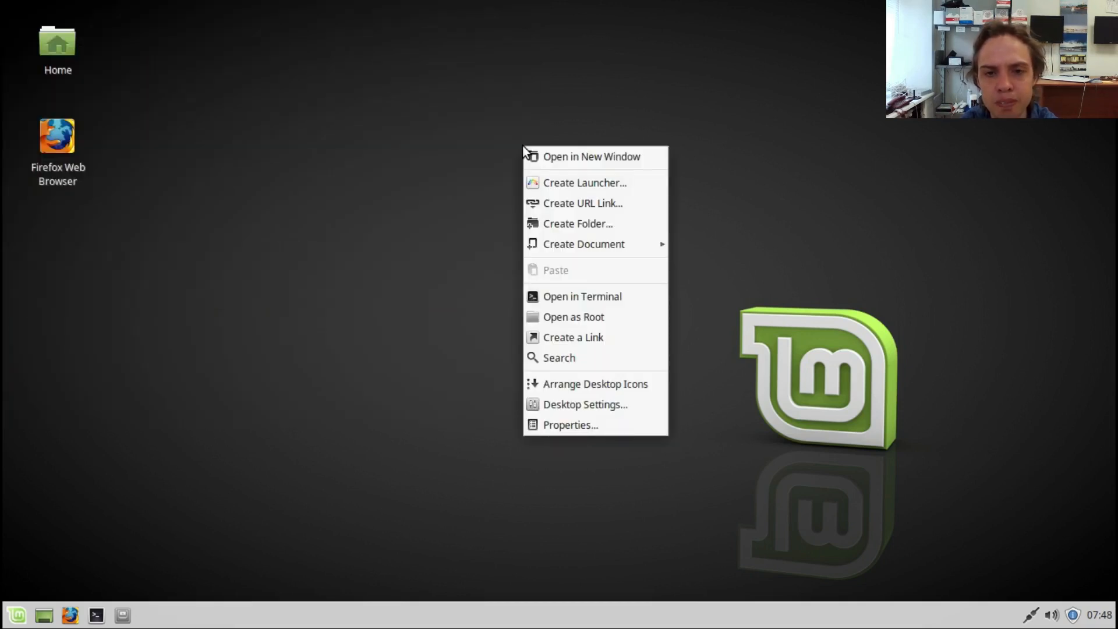
left_click(575, 338)
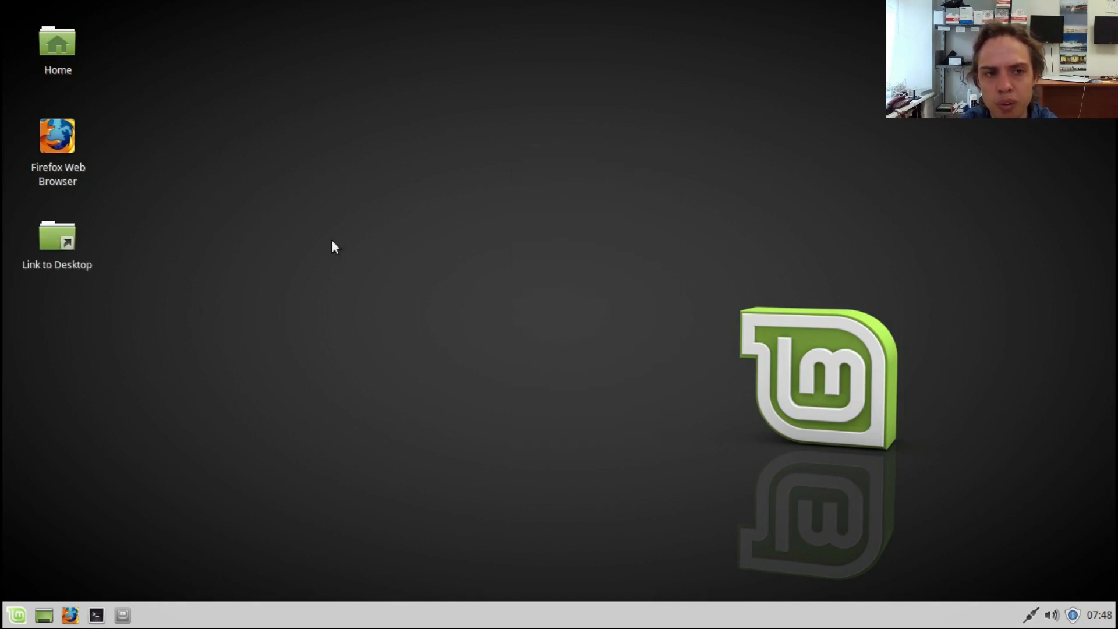
Step: Open the file search from the desktop, set its search location to the administrator home folder, and close it
right_click(476, 239)
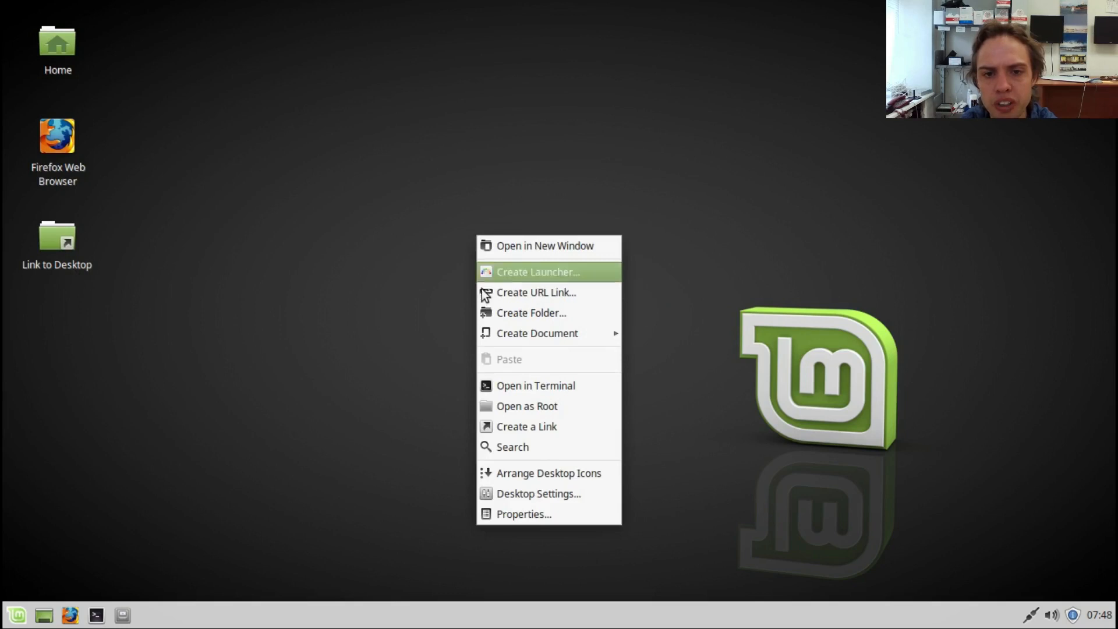
left_click(502, 453)
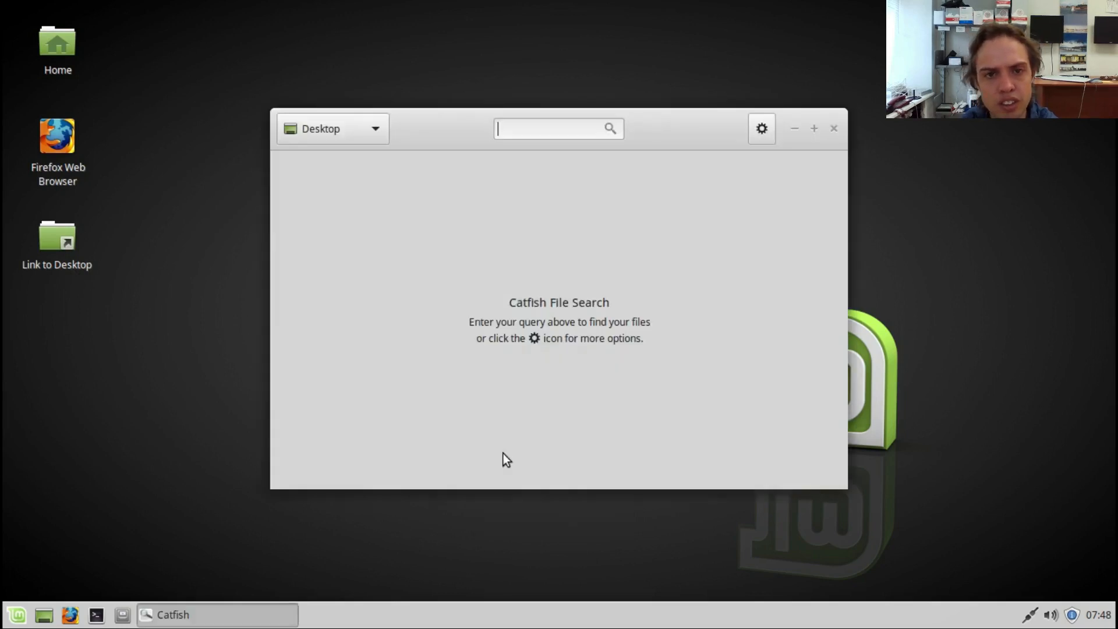
left_click(340, 130)
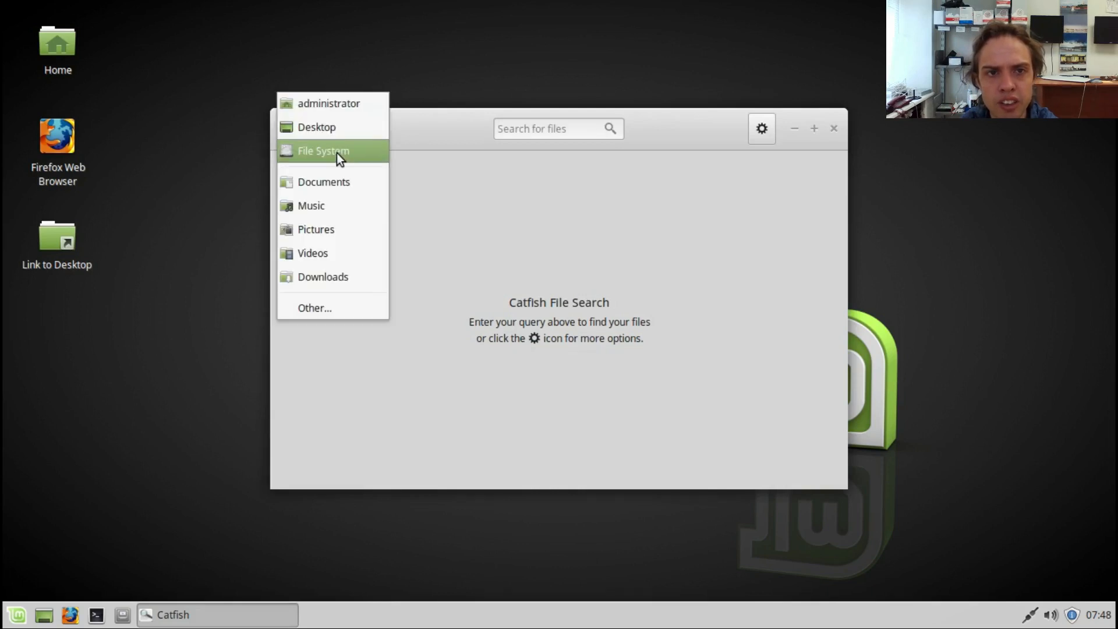
left_click(339, 107)
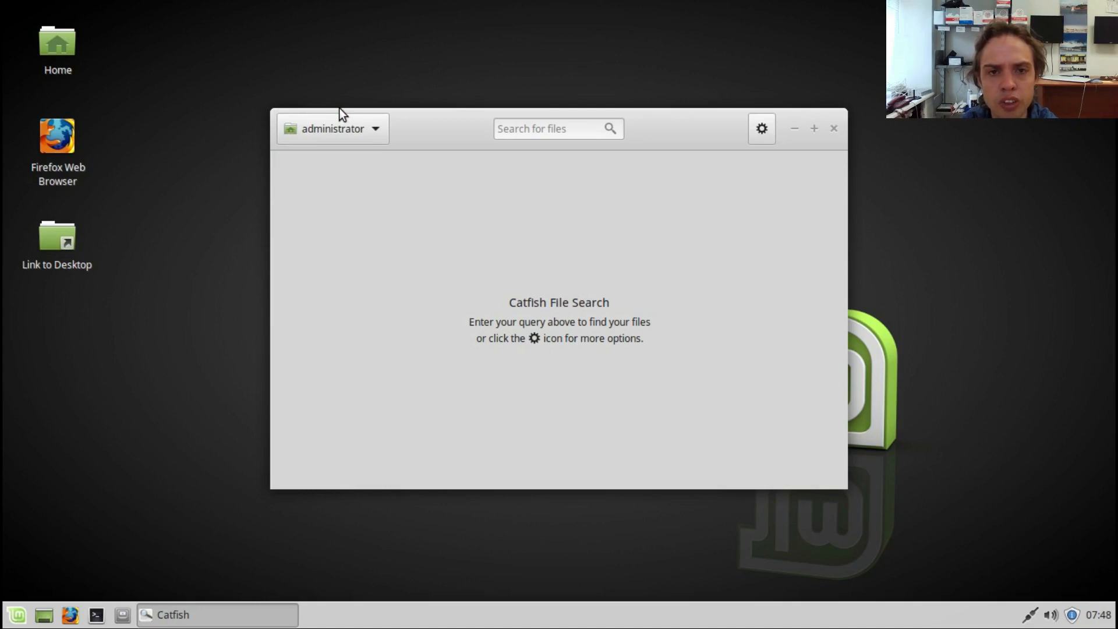
left_click(832, 132)
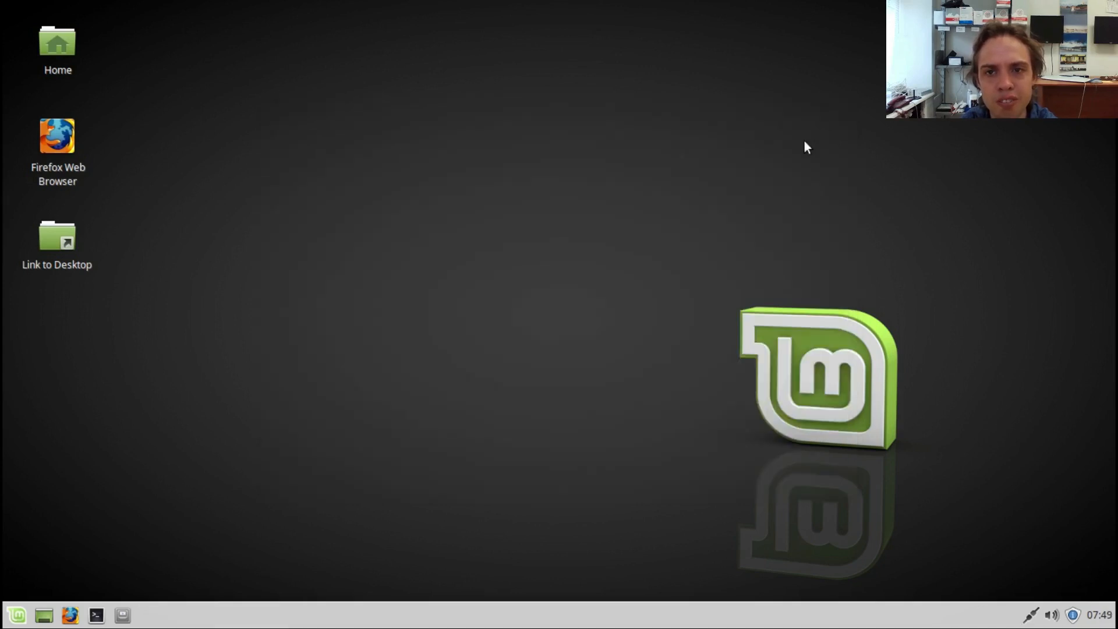
Step: Arrange the desktop icons, and review the Background, Menus and Icons pages of the desktop settings
right_click(576, 190)
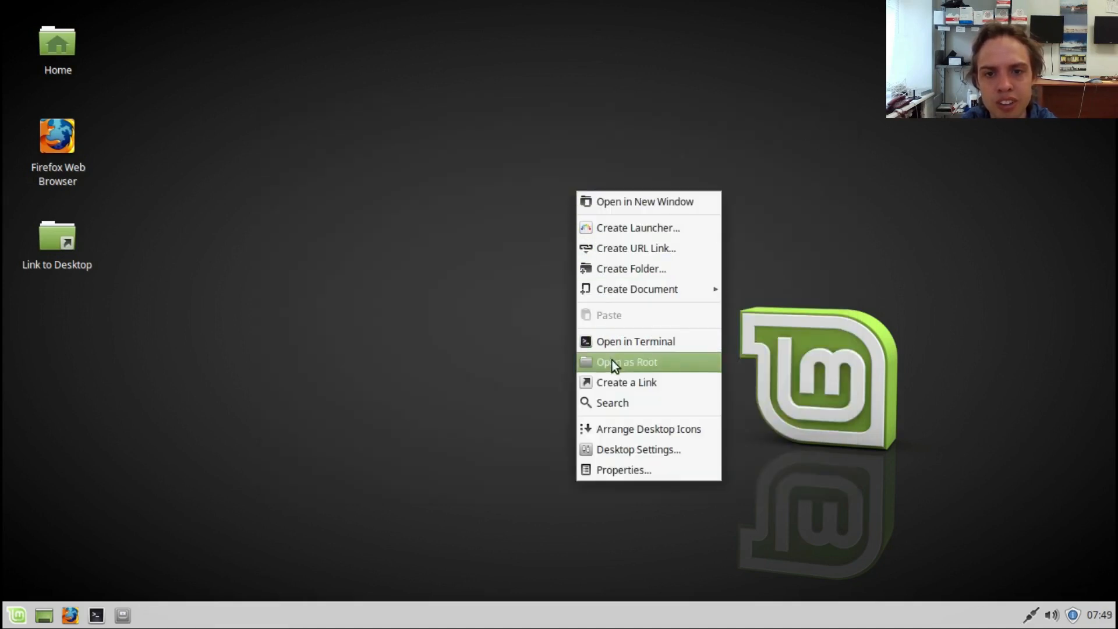
left_click(633, 434)
right_click(631, 432)
left_click(648, 401)
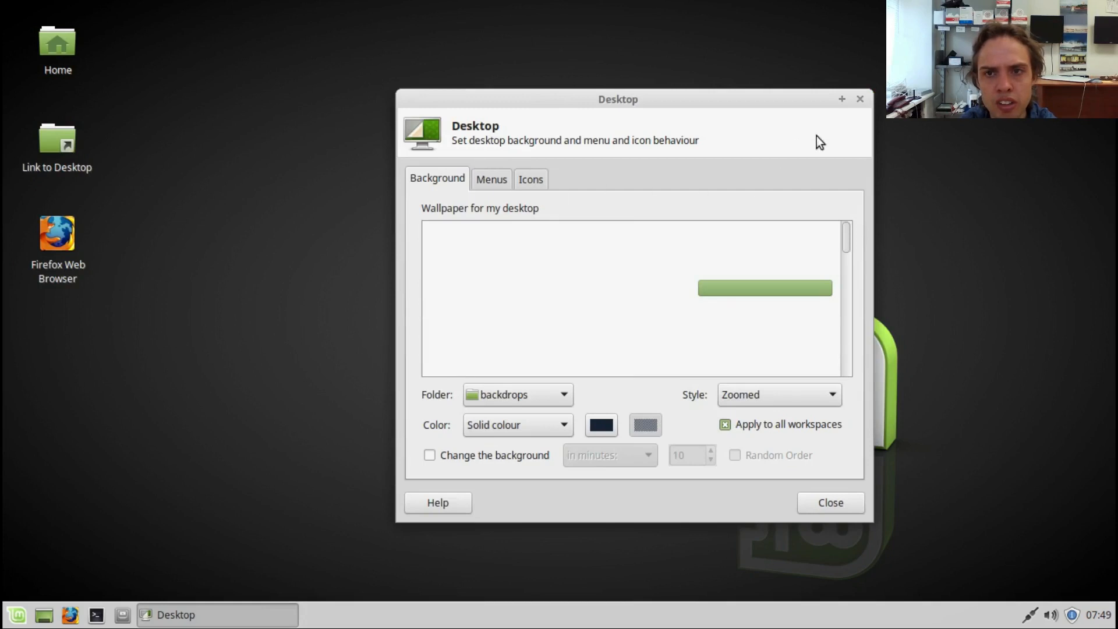
left_click(842, 99)
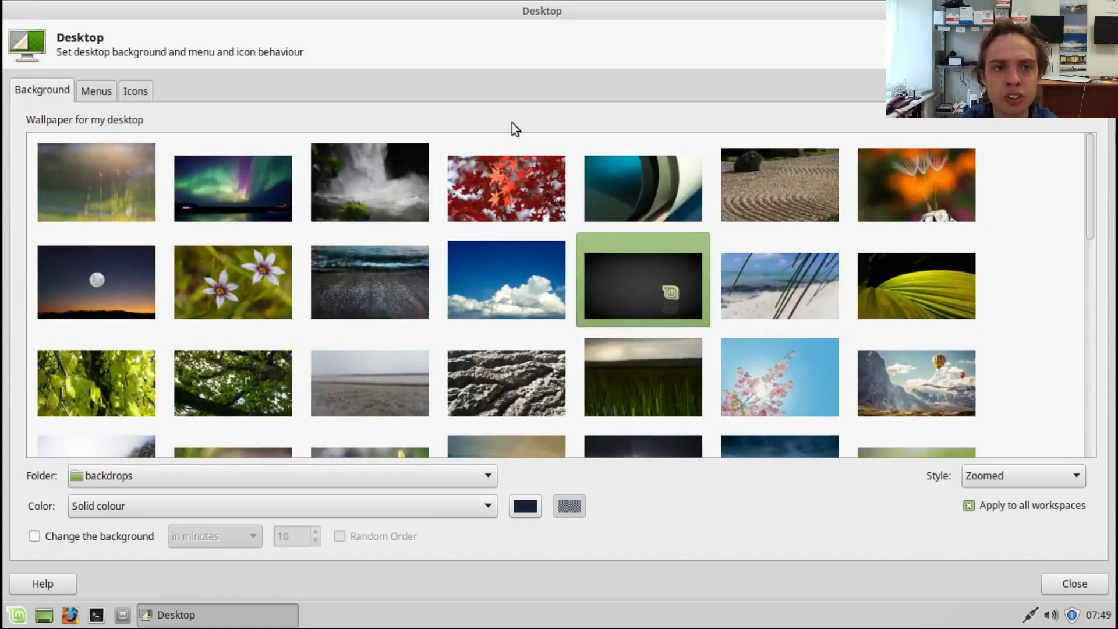
left_click(89, 96)
left_click(133, 89)
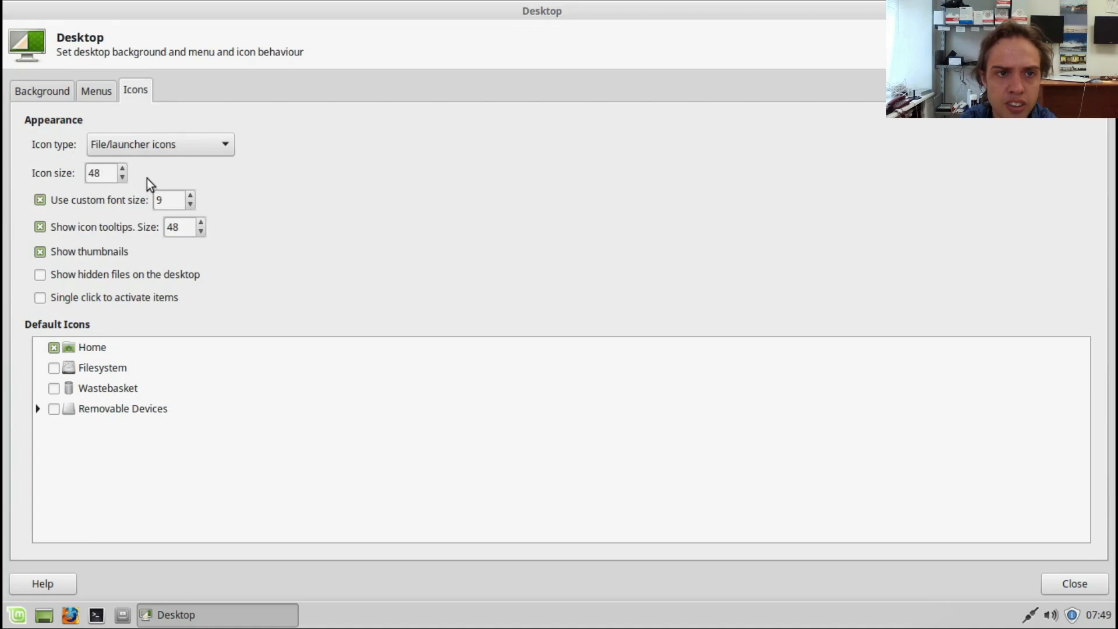
key("alt+F4")
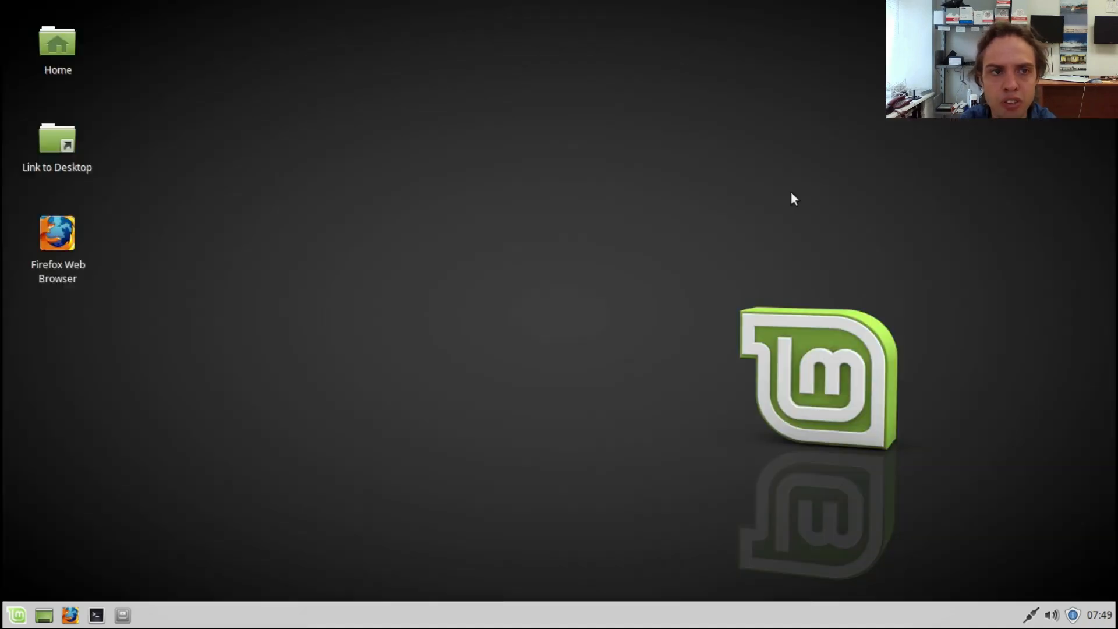
Step: Review the general information, emblems and permissions in the Desktop folder's properties, and close the properties window
right_click(708, 267)
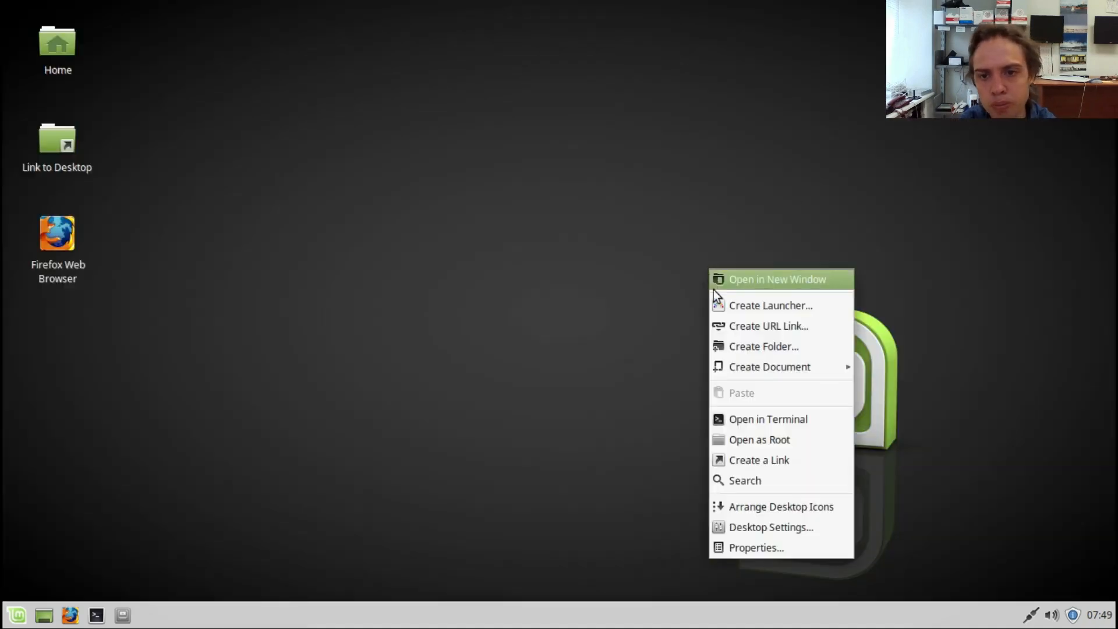
left_click(747, 550)
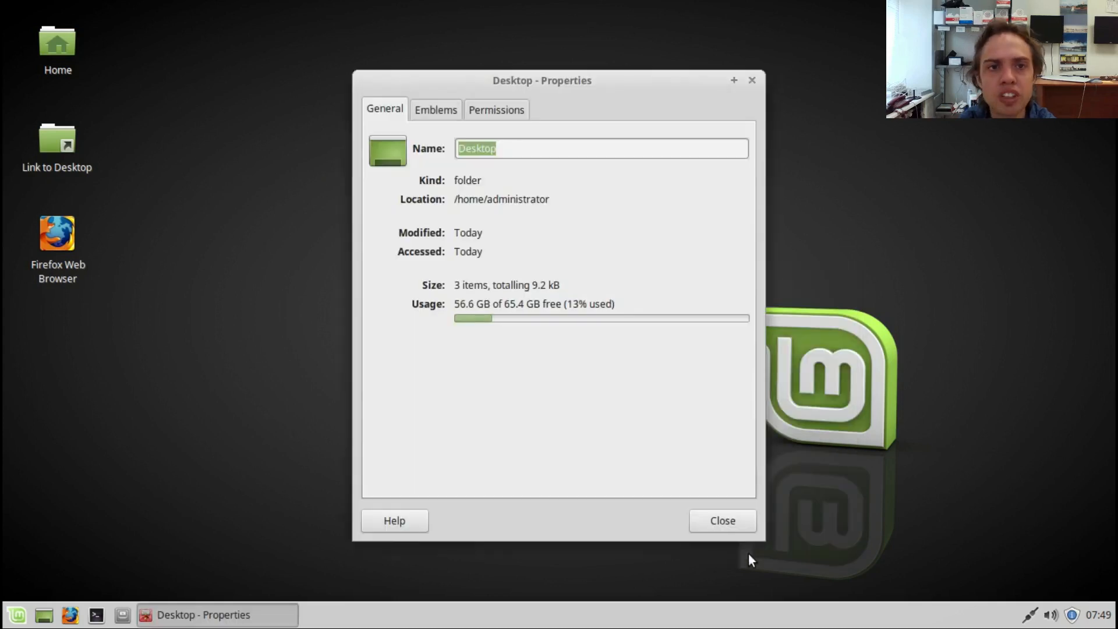
left_click(438, 116)
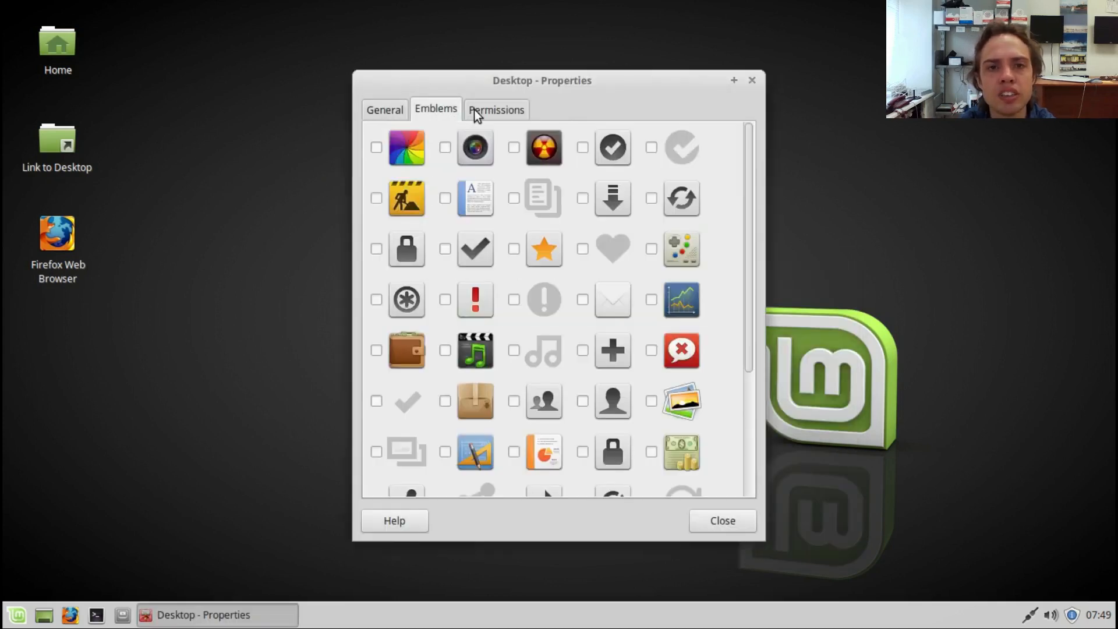
left_click(486, 110)
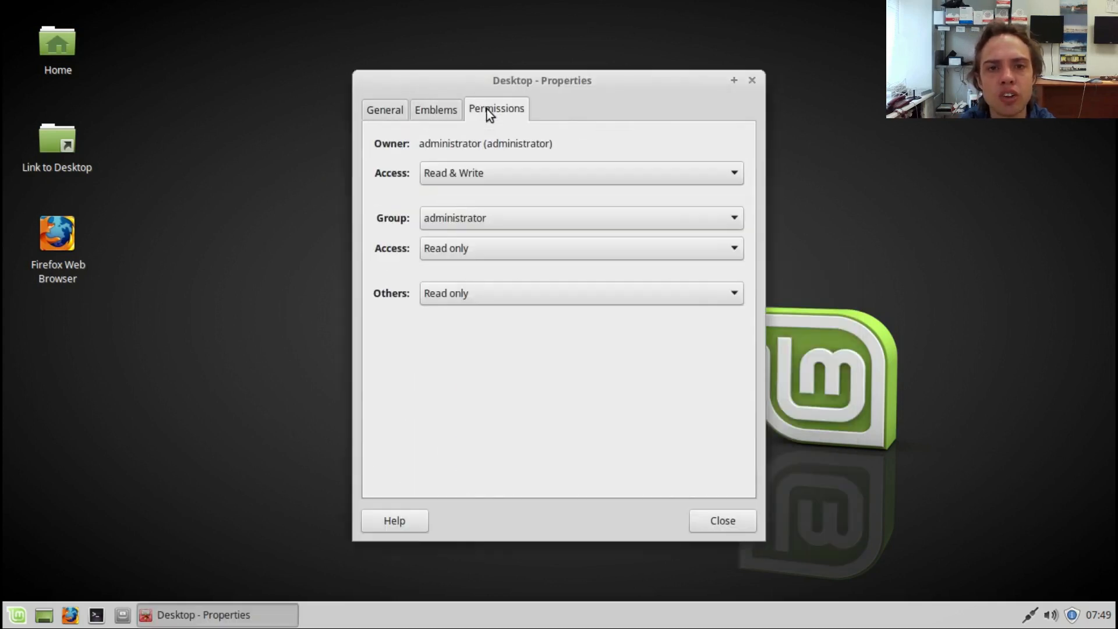
left_click(752, 81)
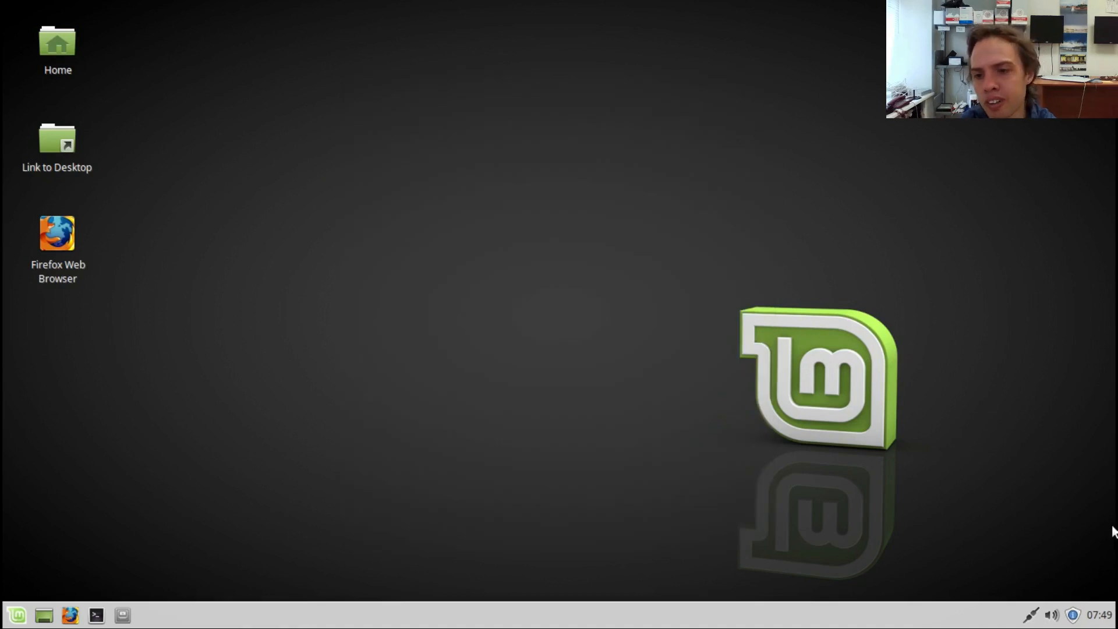
left_click(1105, 622)
left_click(1107, 622)
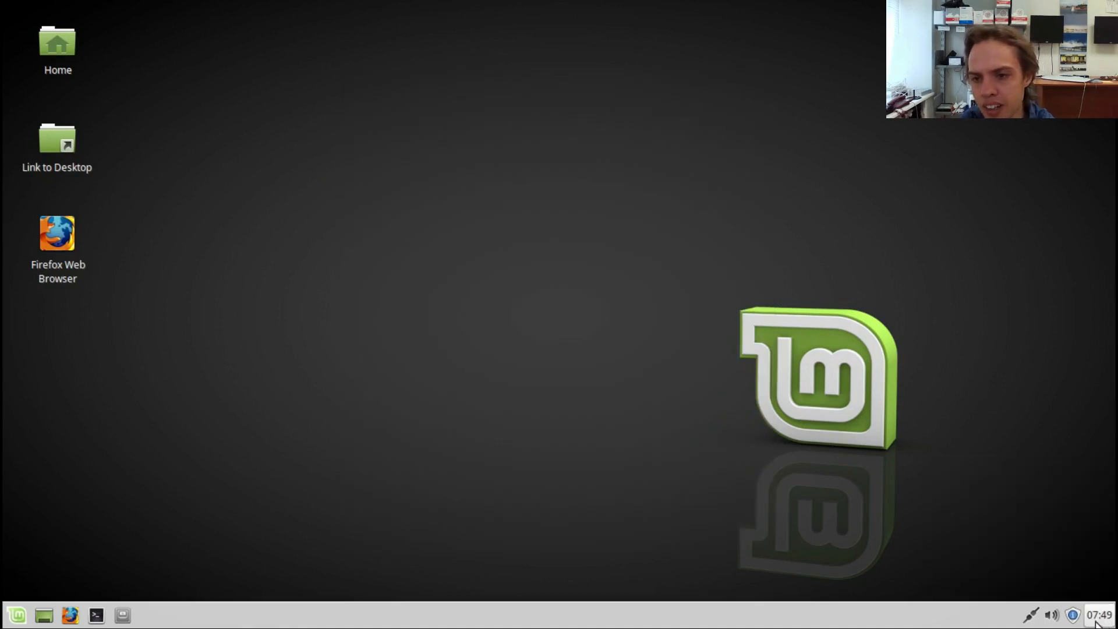
Step: In Update Manager, accept the "Let me review sensitive updates" policy and install the Linux kernel 4.8.0-54.57~16.04.1 update, authenticating with the account password
left_click(1072, 614)
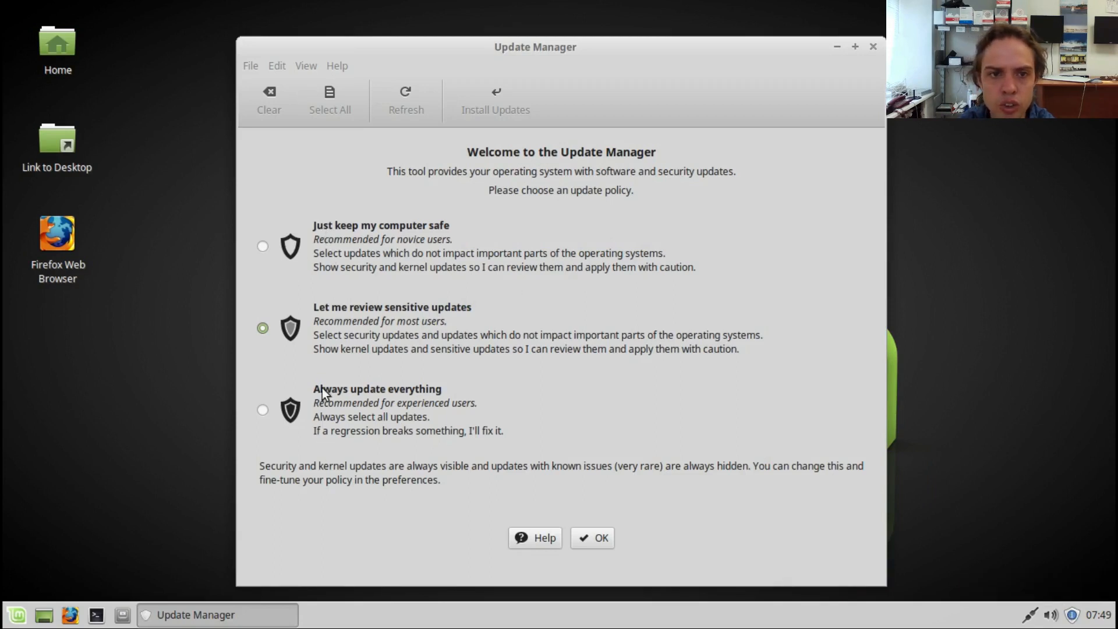
left_click(595, 541)
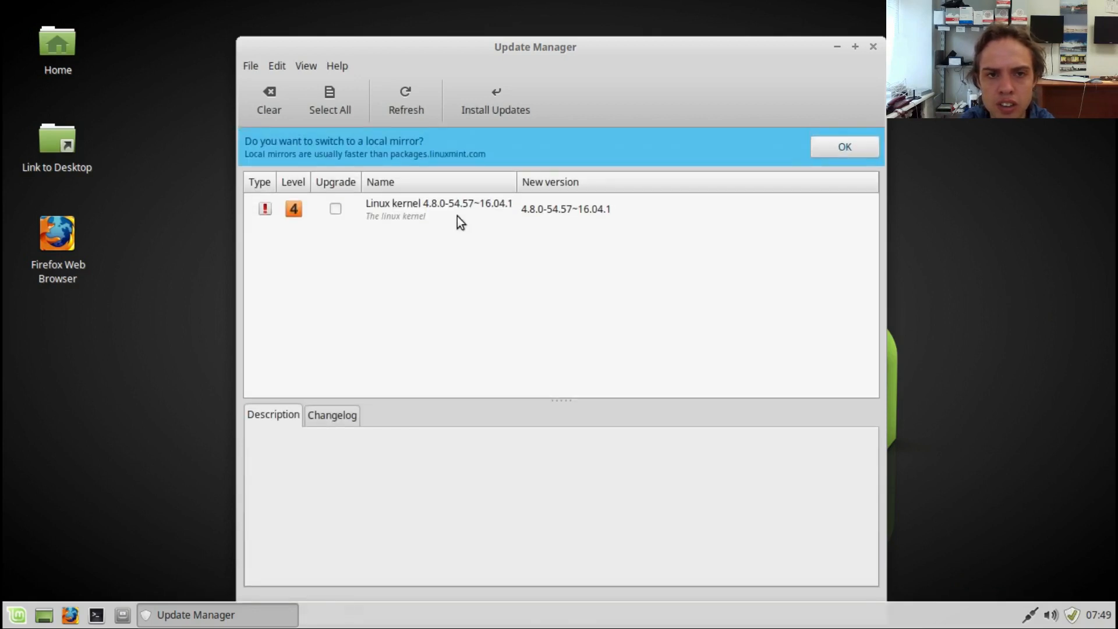
left_click(333, 212)
left_click(490, 97)
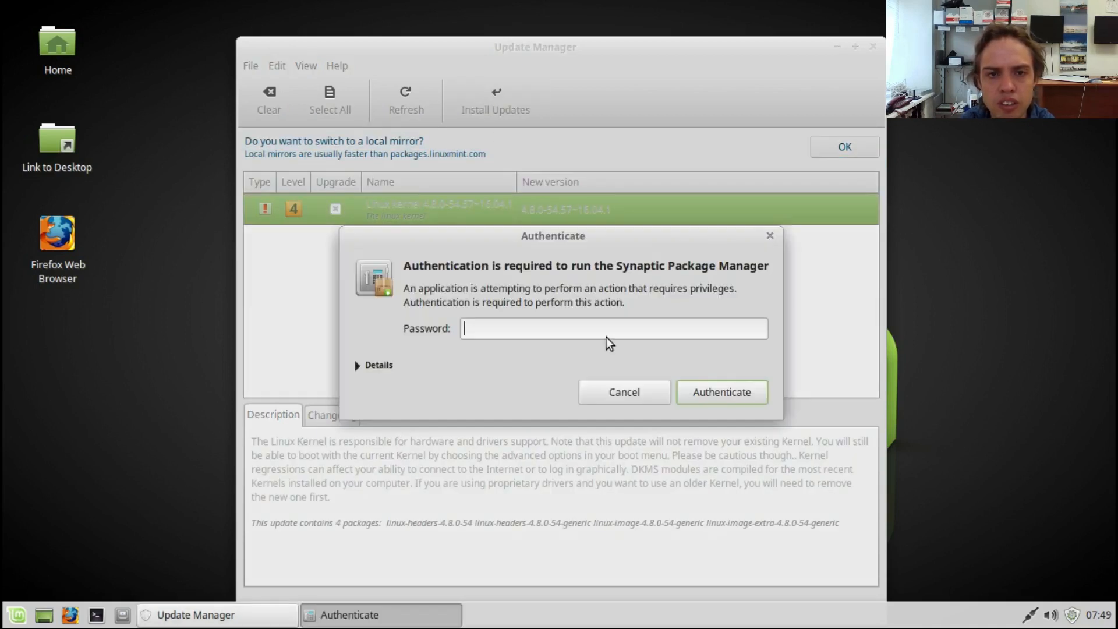
type("•••••••")
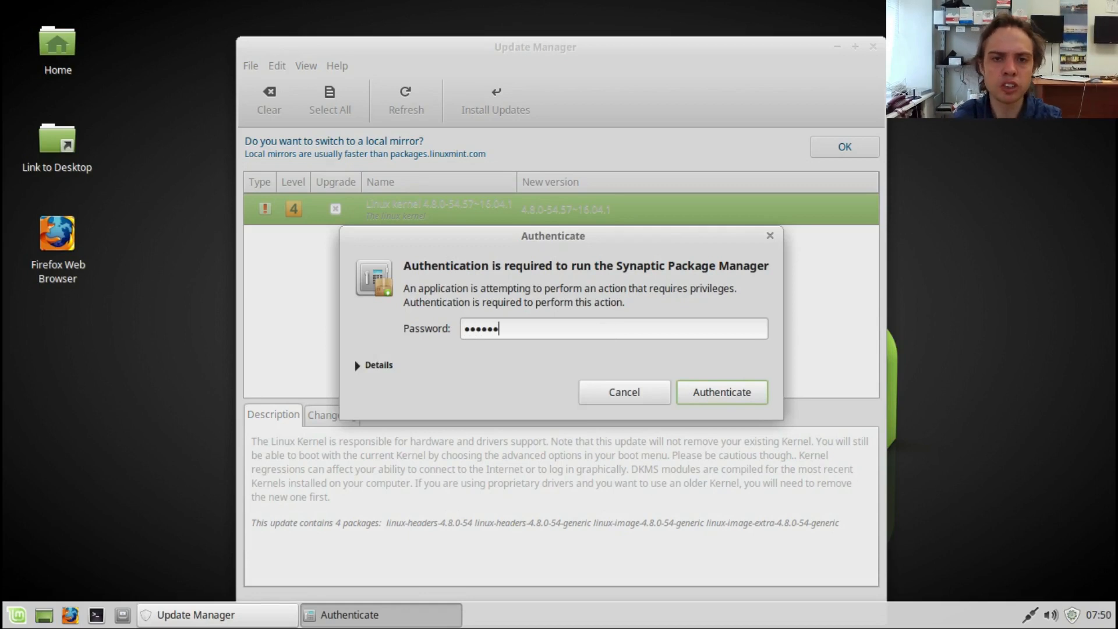
key("Return")
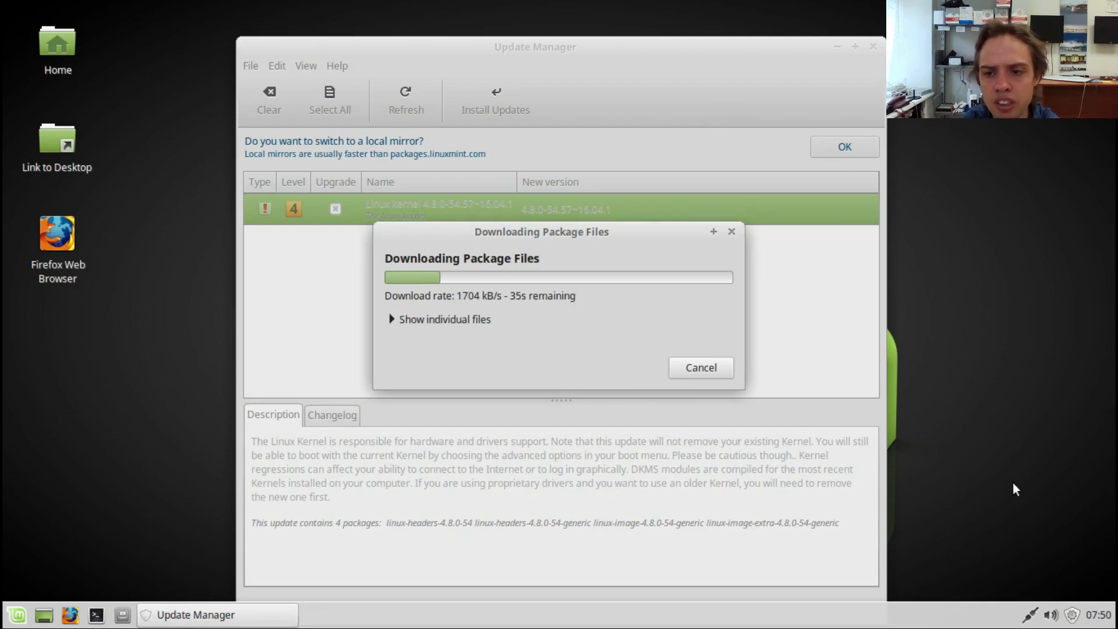
Step: View the sound volume controls and the network connection options in the system tray
left_click(1056, 618)
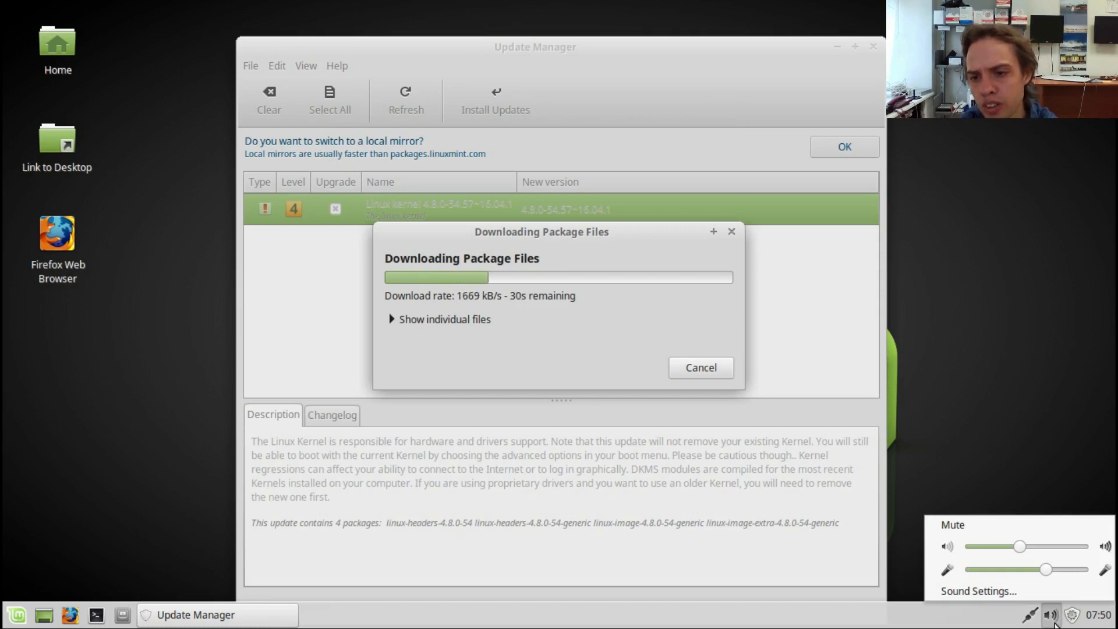
left_click(1051, 620)
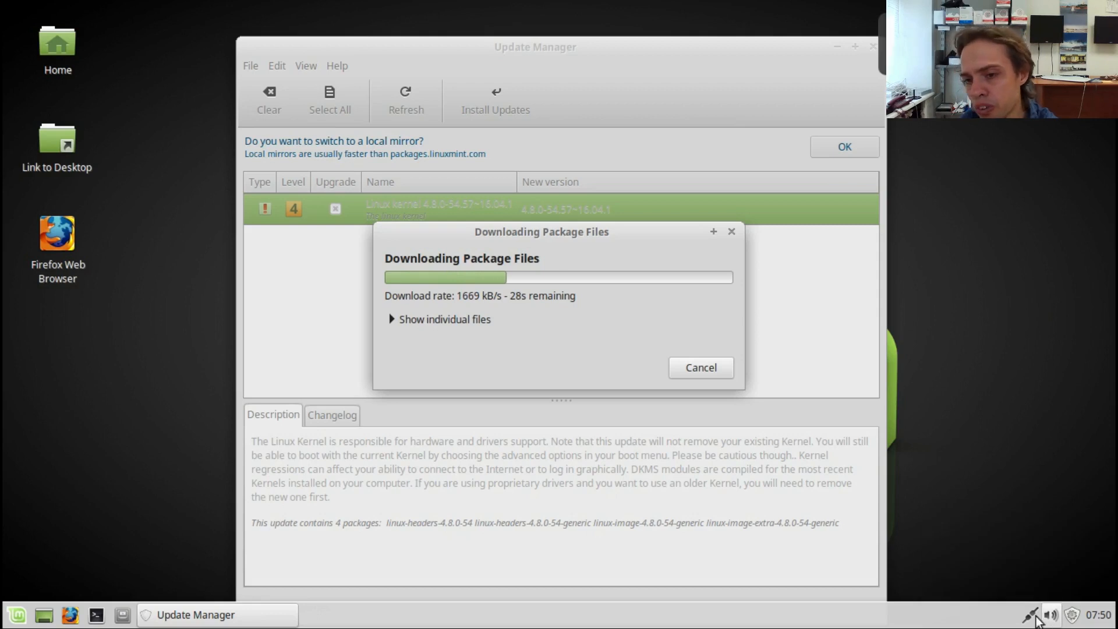
left_click(1027, 619)
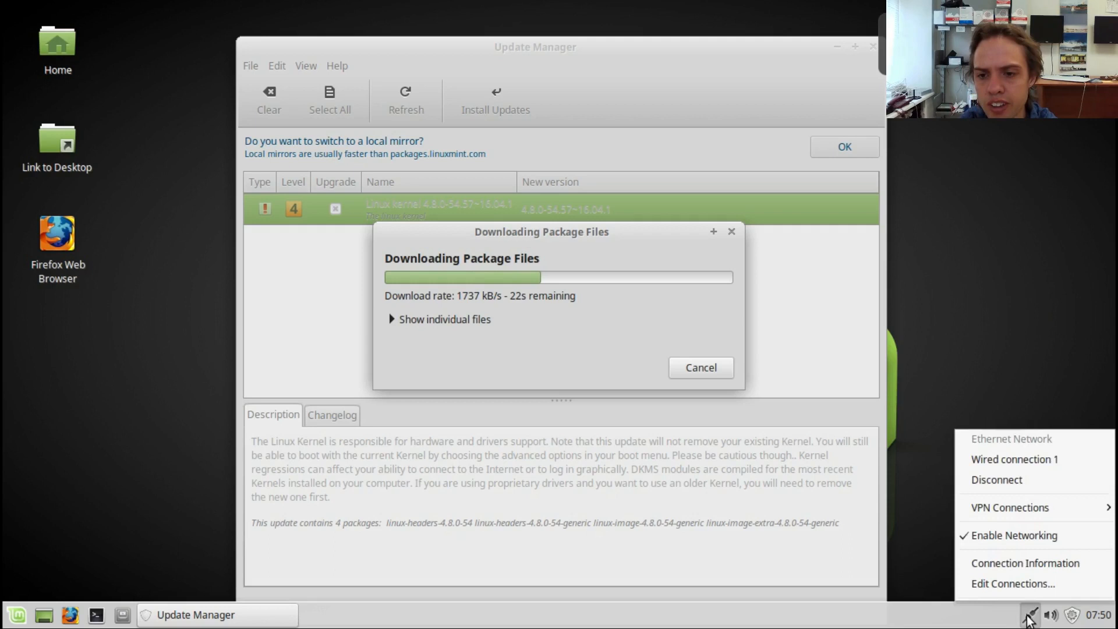
left_click(1028, 618)
Step: View the version information of the Xfce panel and close the About window
right_click(783, 623)
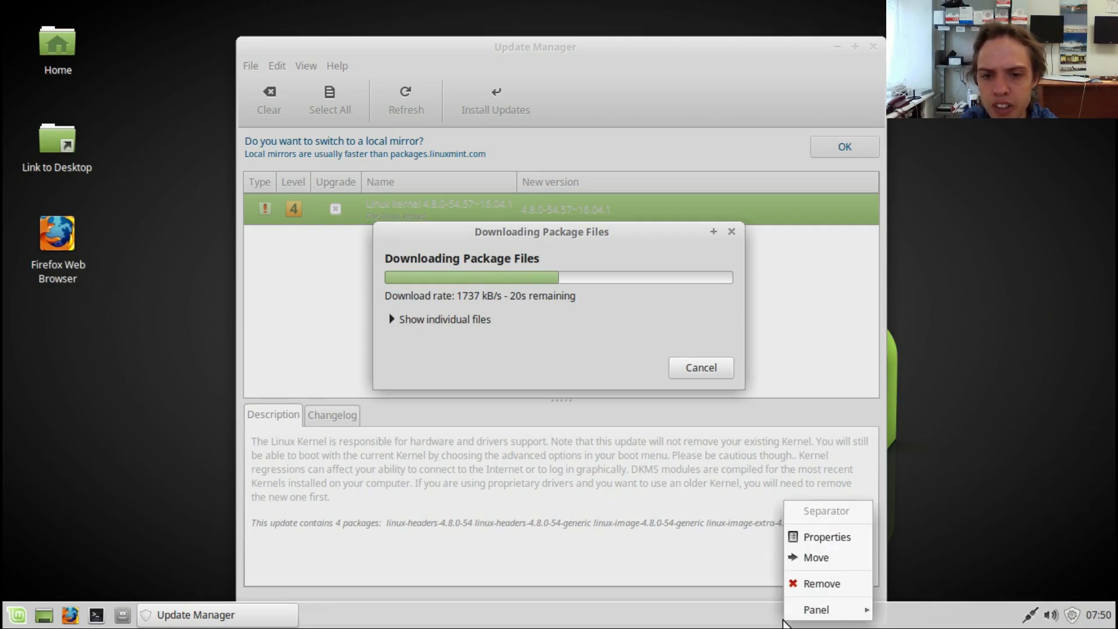
mouse_move(841, 613)
left_click(904, 614)
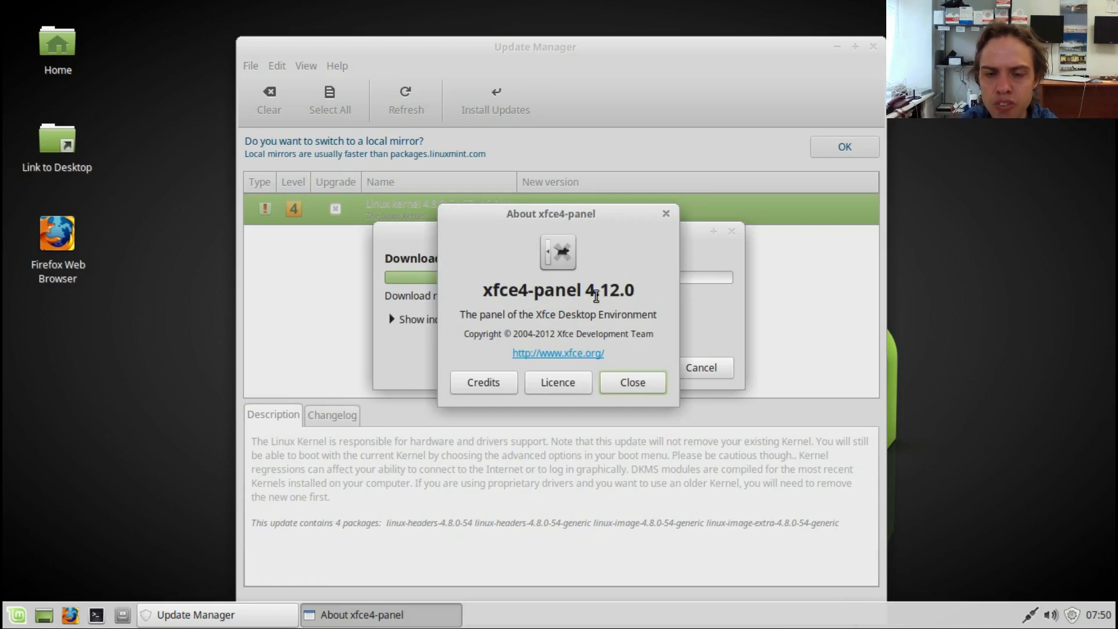
left_click(666, 214)
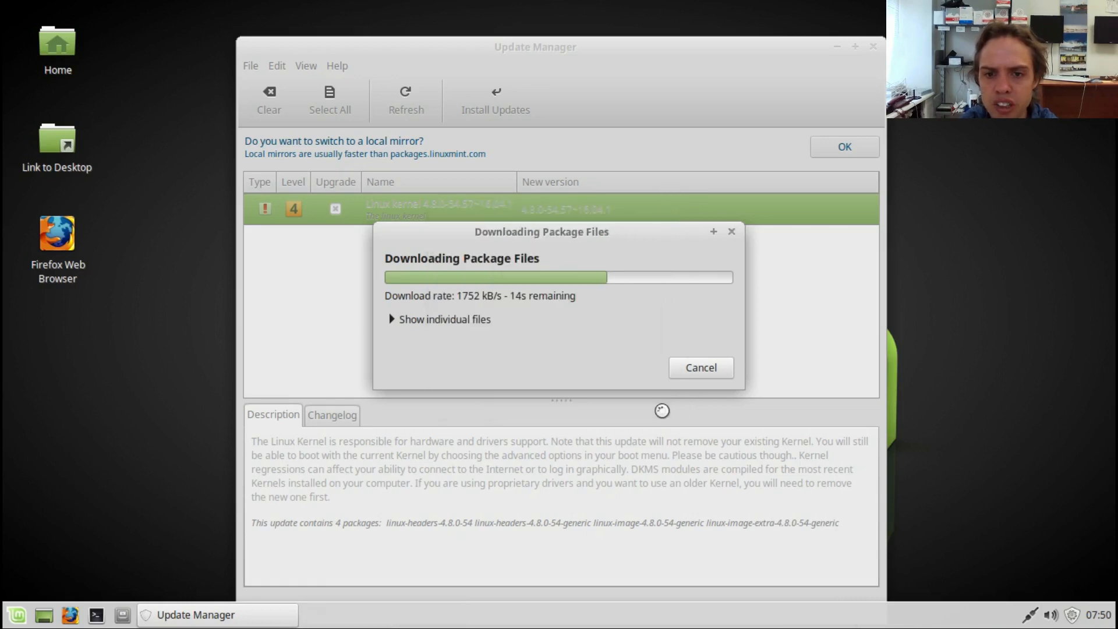
Step: Review the display preferences of Panel 1 and close the preferences window
right_click(658, 618)
mouse_move(682, 603)
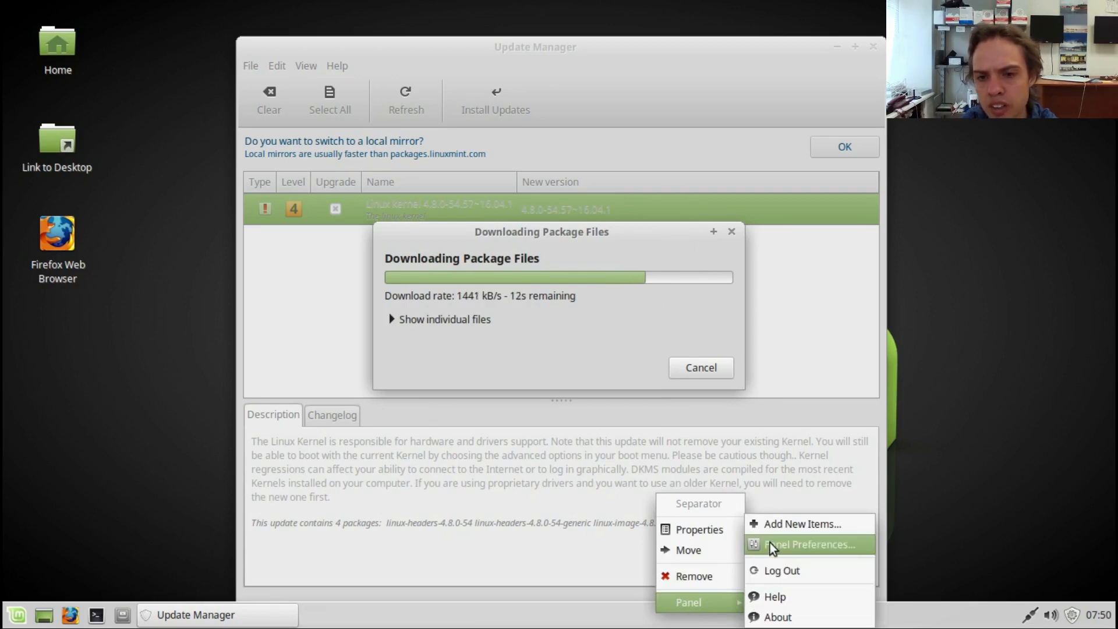
left_click(763, 545)
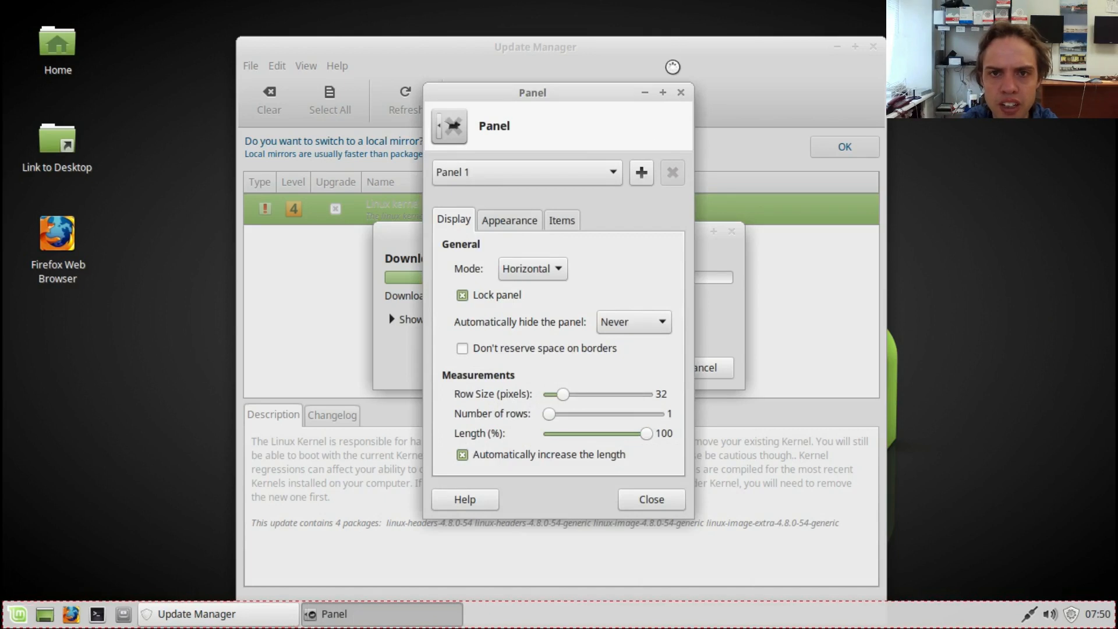
left_click(680, 92)
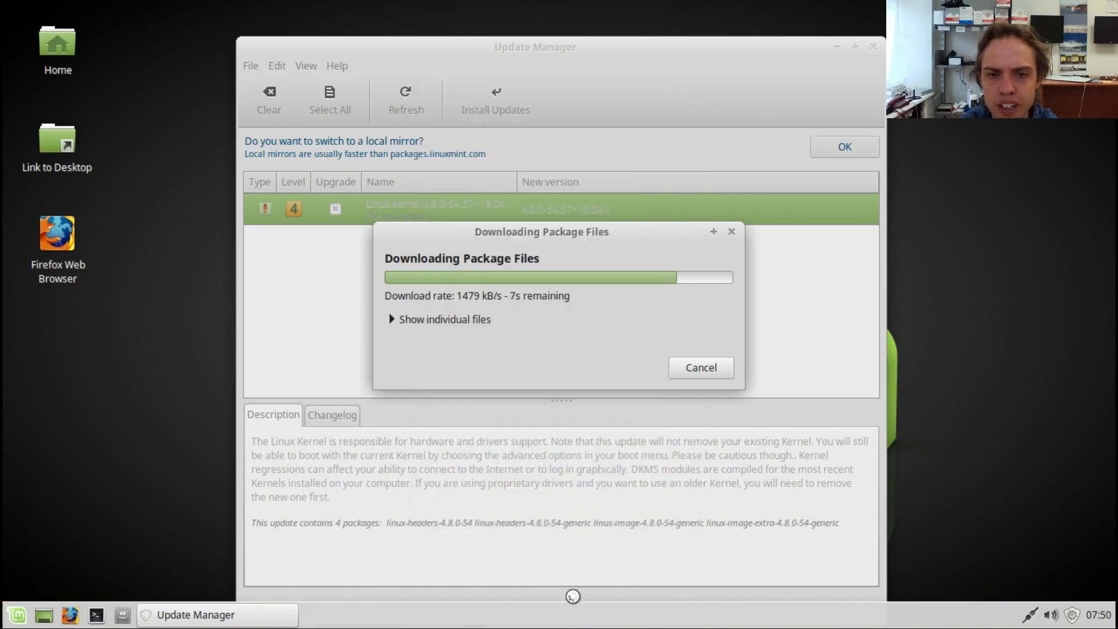
Step: Add the System Load Monitor plugin to the panel, and check its memory, swap and CPU readings before closing the plugin list
right_click(579, 617)
mouse_move(582, 614)
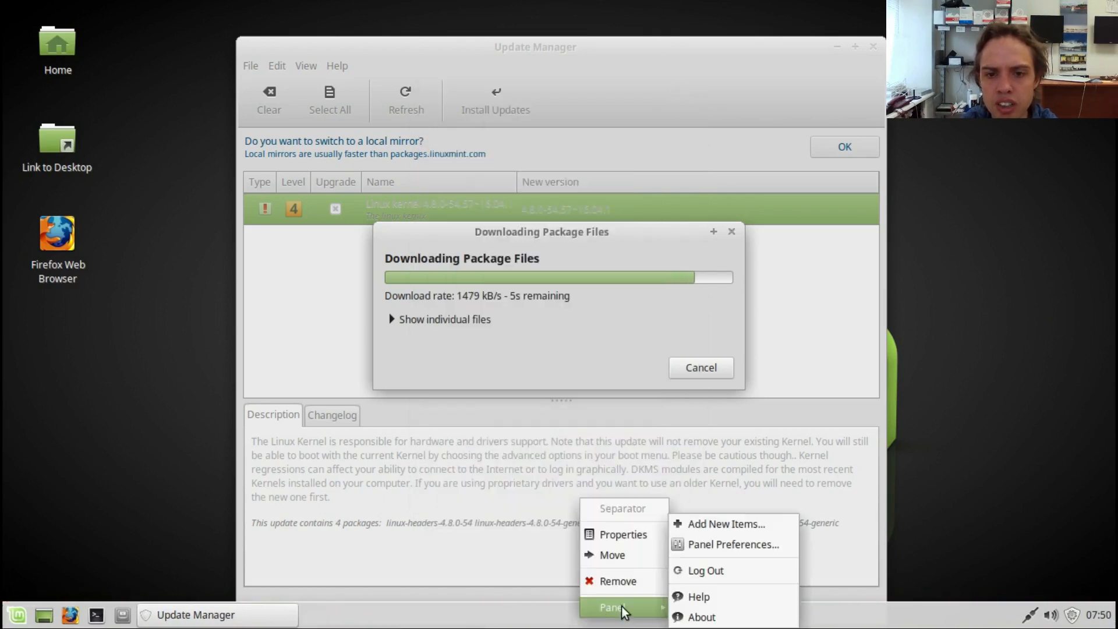
left_click(709, 526)
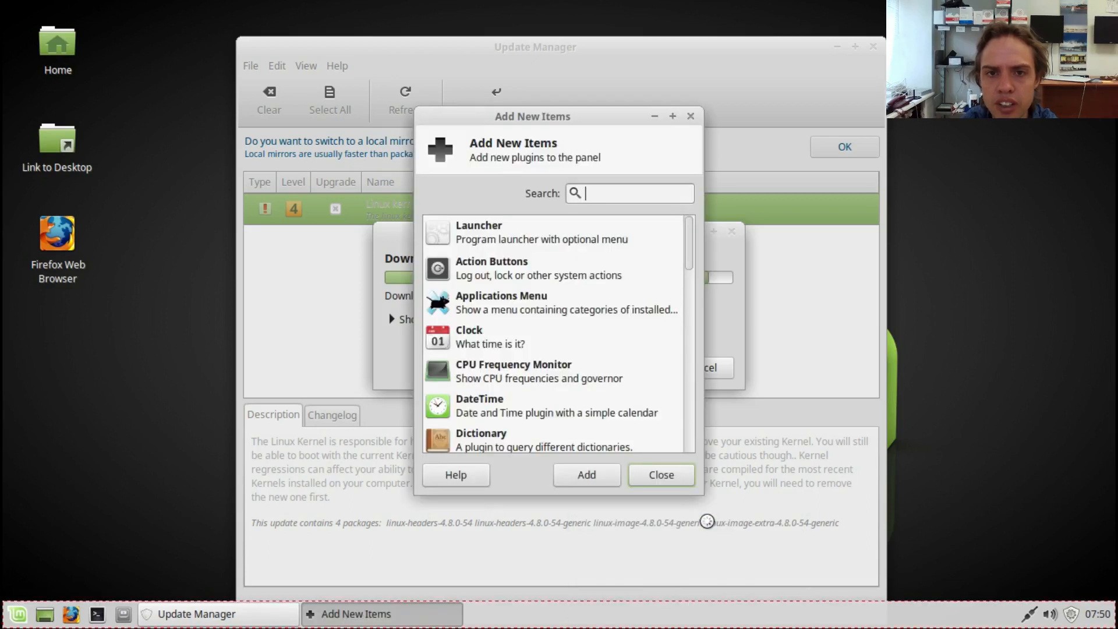
left_click_drag(691, 235, 685, 360)
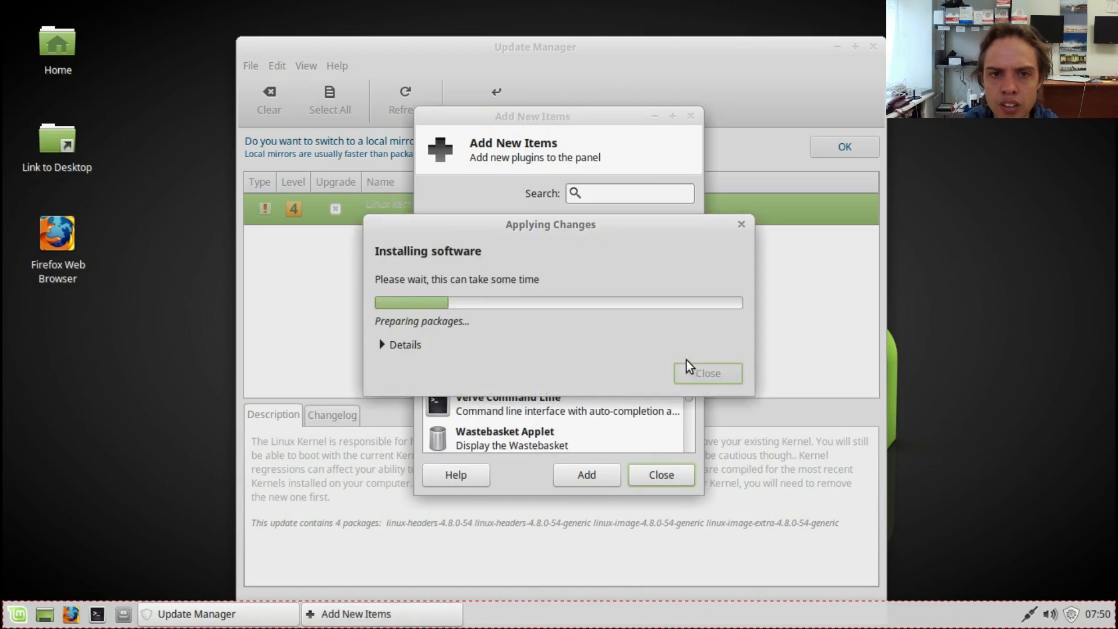
left_click(594, 432)
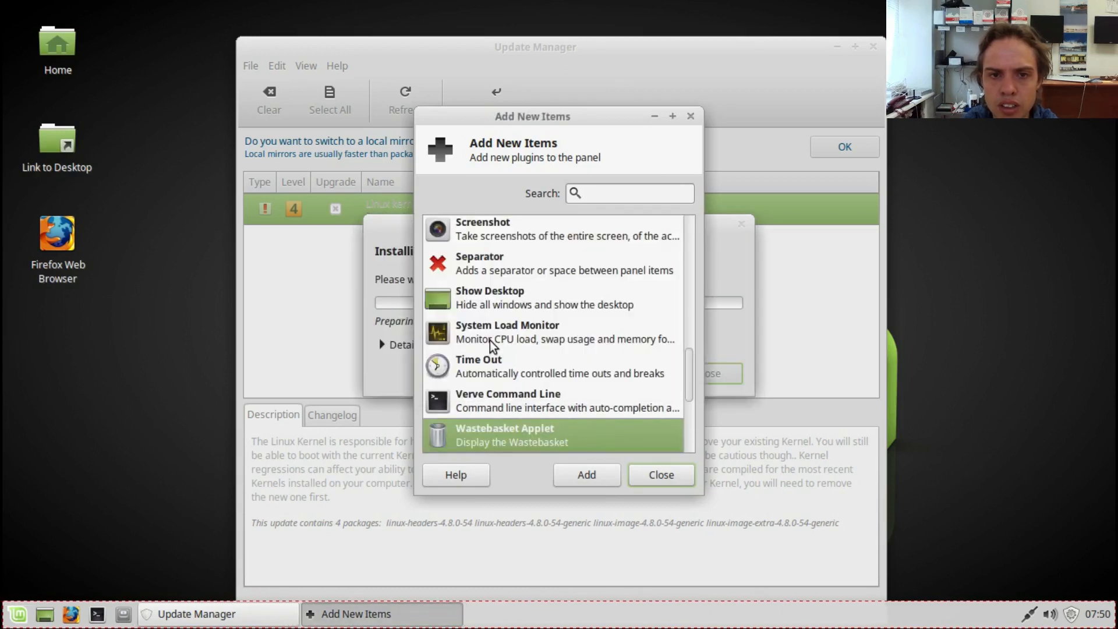
left_click(512, 333)
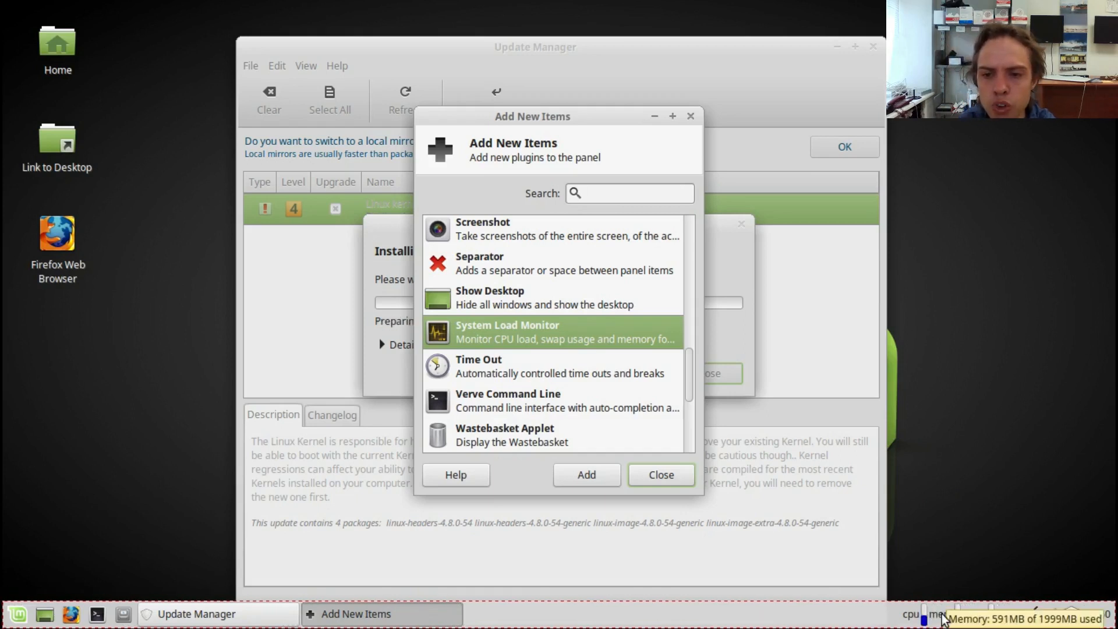
mouse_move(993, 613)
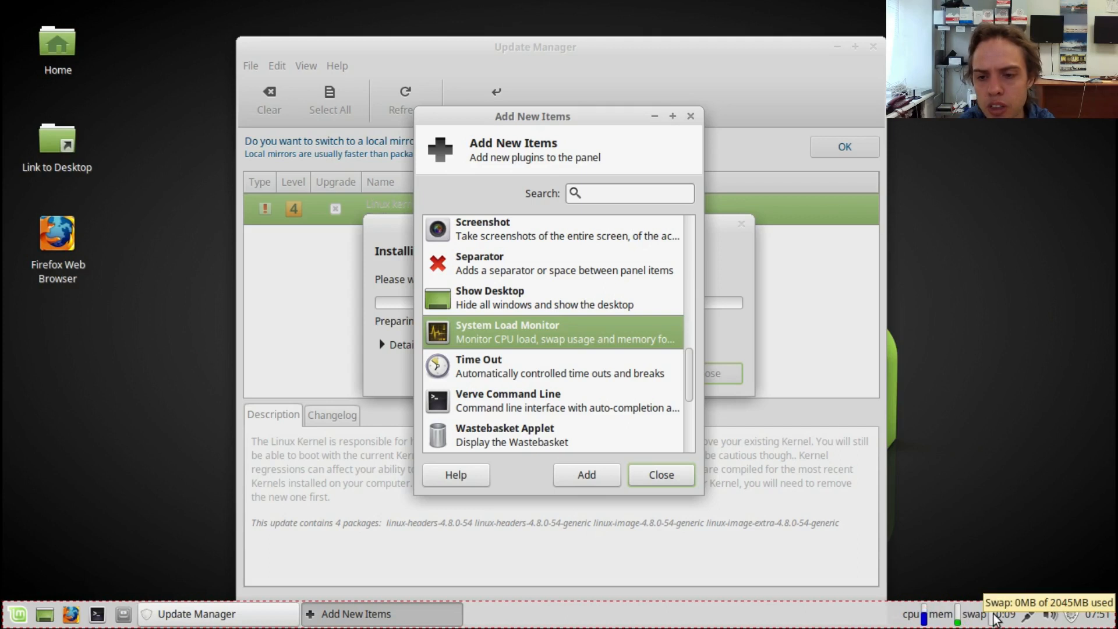
mouse_move(926, 616)
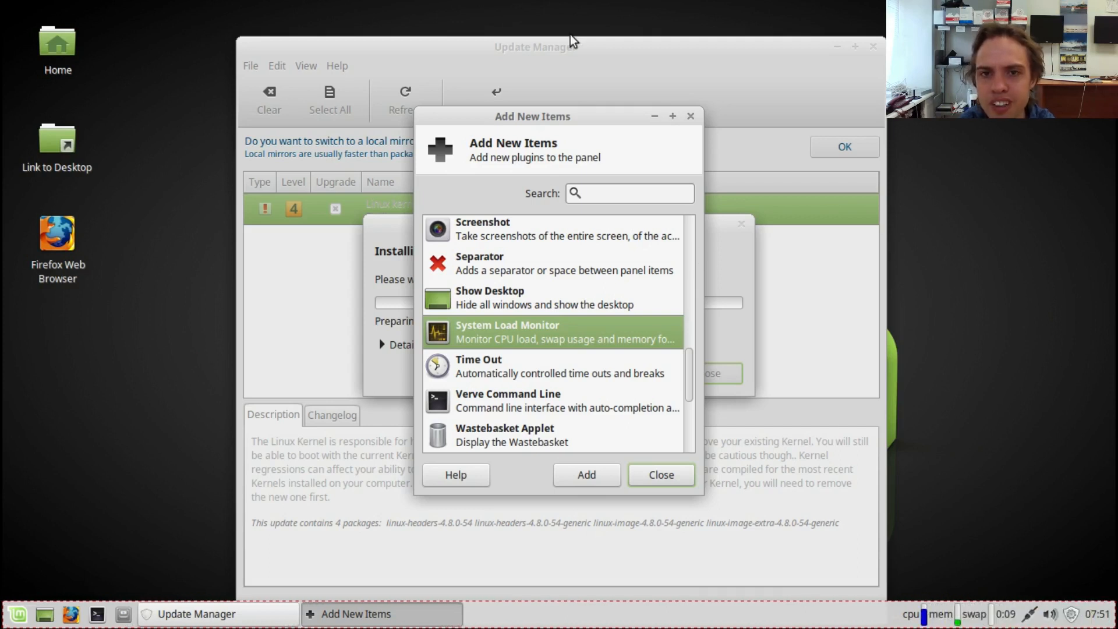
left_click(690, 115)
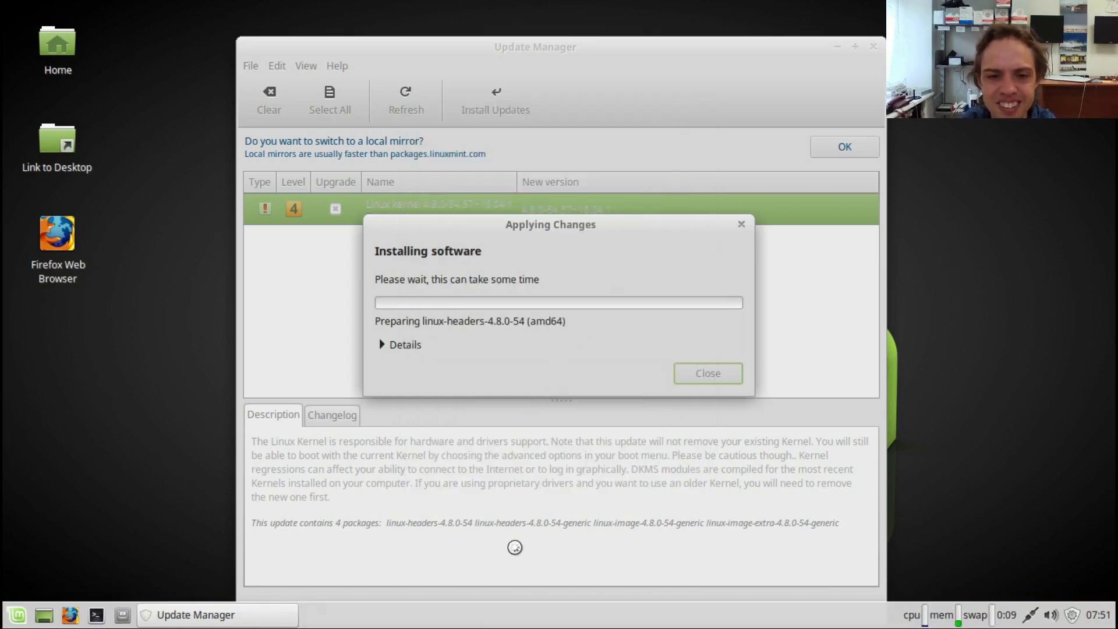
right_click(412, 615)
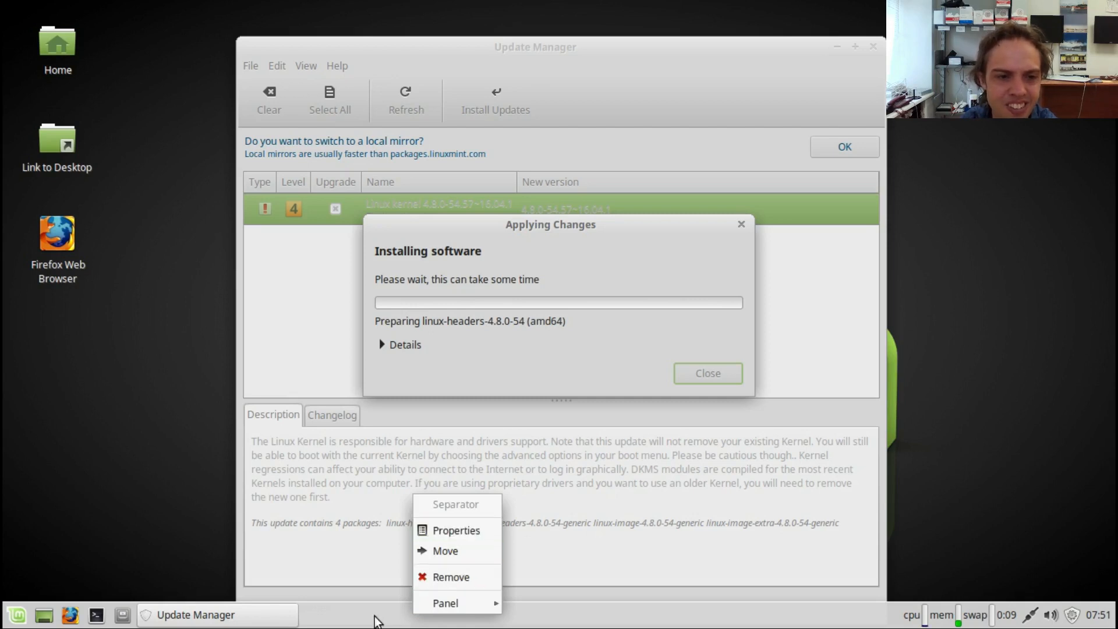
left_click(375, 621)
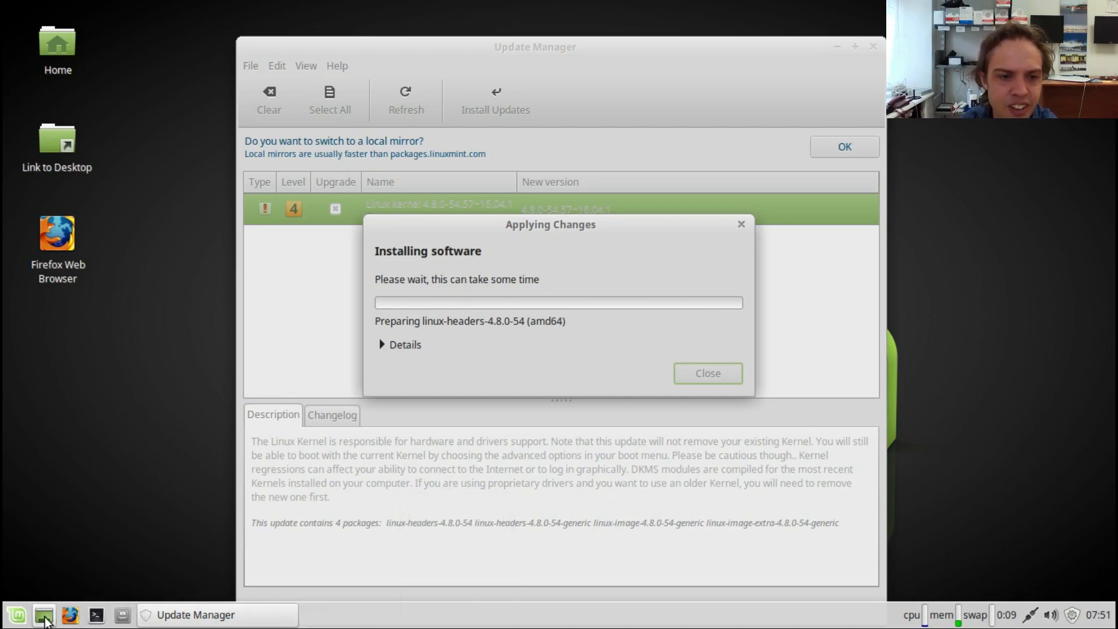
Step: Remove the file manager launcher beside the terminal launcher from the panel and confirm its removal
right_click(128, 612)
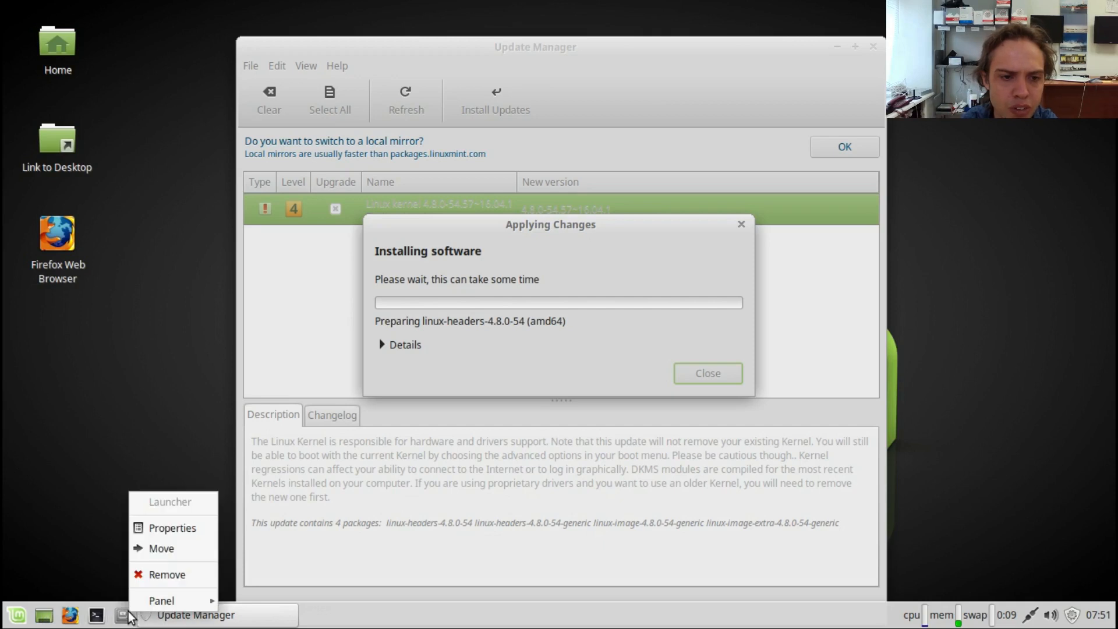
left_click(149, 571)
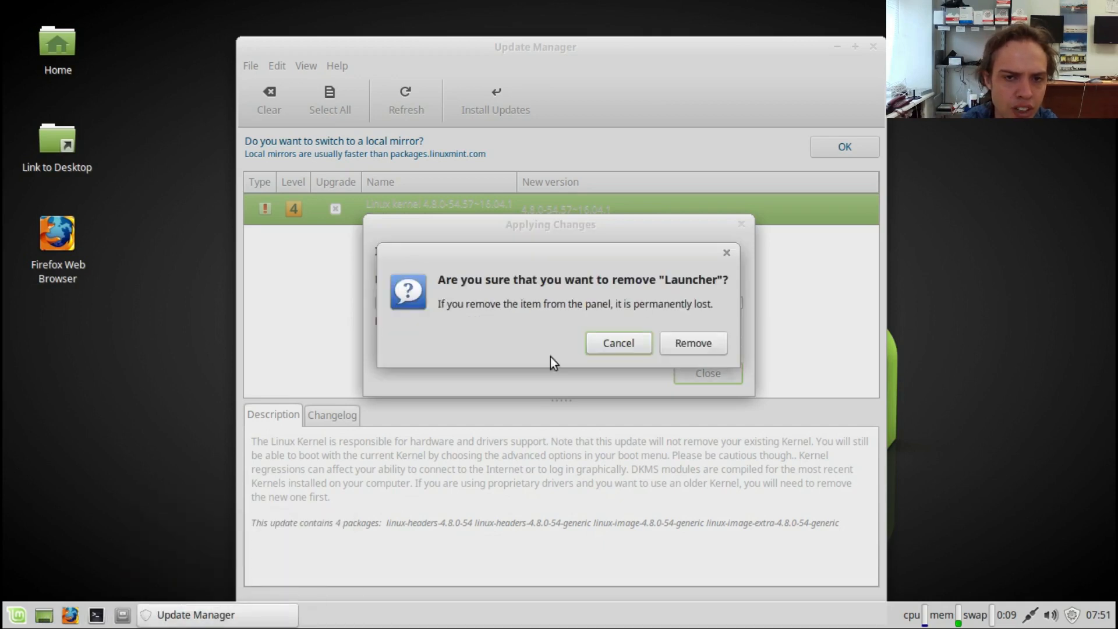
left_click(696, 339)
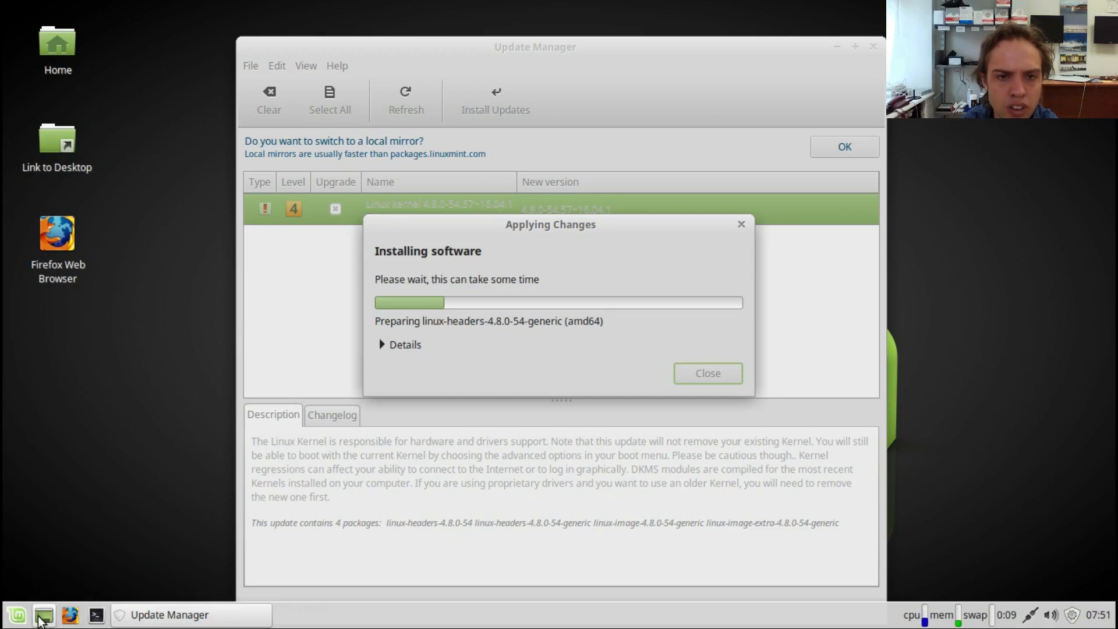
Step: Toggle the desktop view repeatedly to minimise and restore all open windows
left_click(41, 618)
left_click(41, 618)
left_click(41, 619)
left_click(41, 618)
Step: Open the application menu and resize it to be narrower and taller
left_click(14, 616)
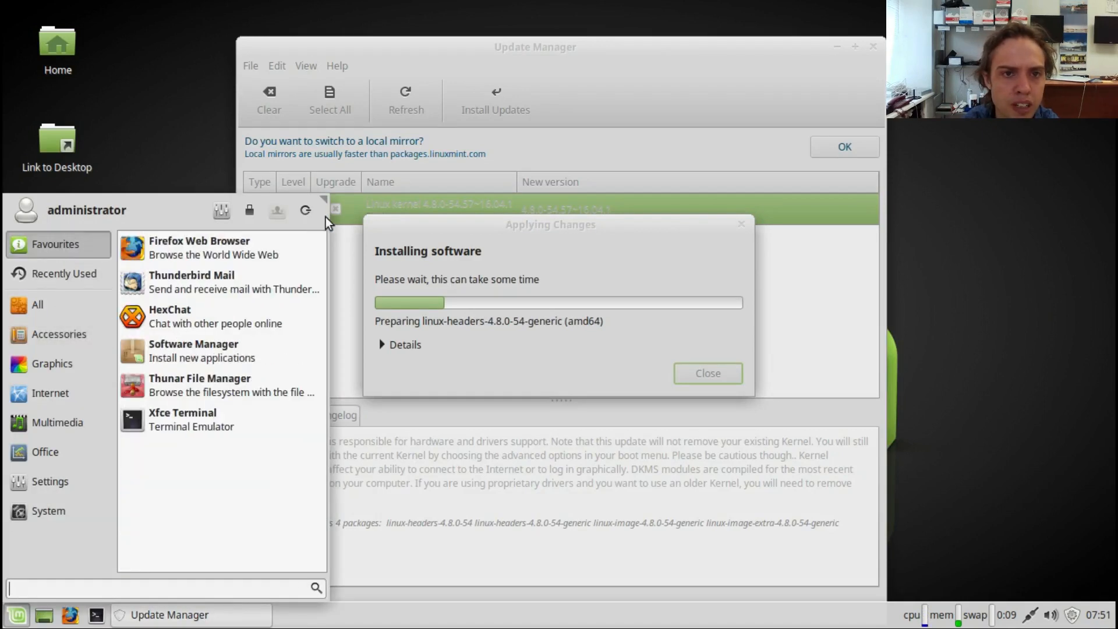
left_click_drag(326, 192, 281, 155)
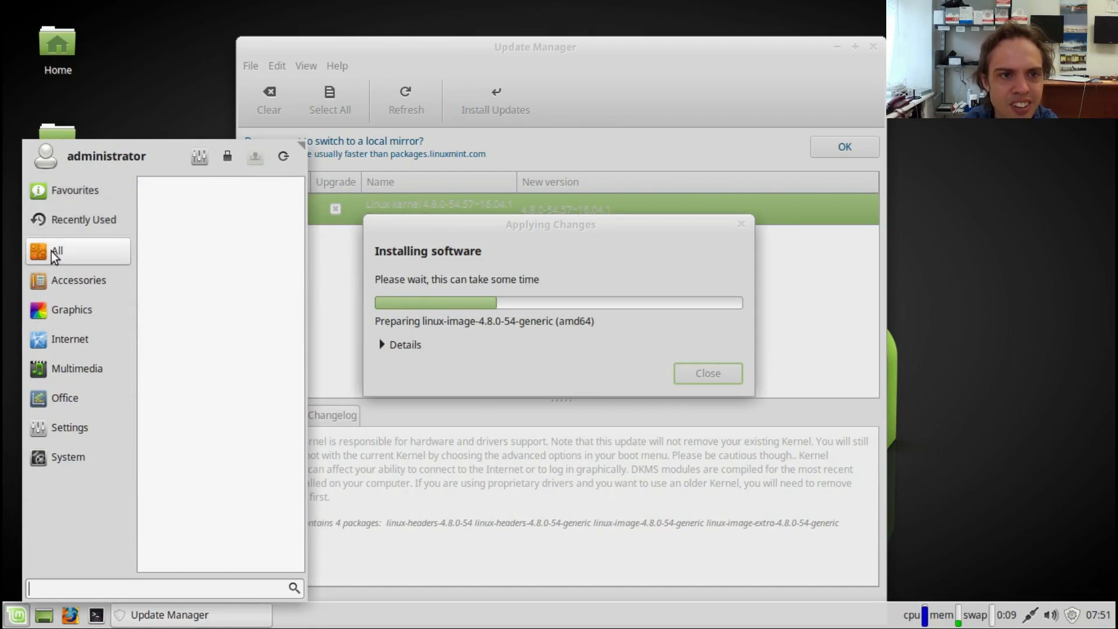
Step: Browse the applications in the All, Accessories, Graphics, Internet, Office and Settings categories of the application menu
mouse_move(52, 251)
scroll(298, 192, "down", 8)
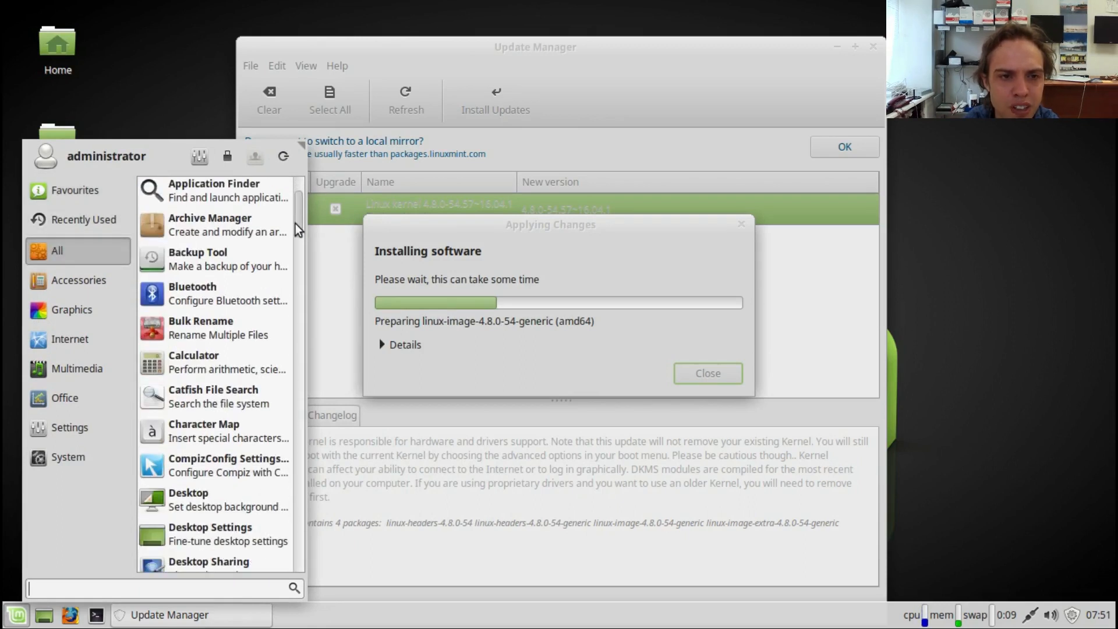
left_click_drag(302, 309, 295, 589)
mouse_move(88, 275)
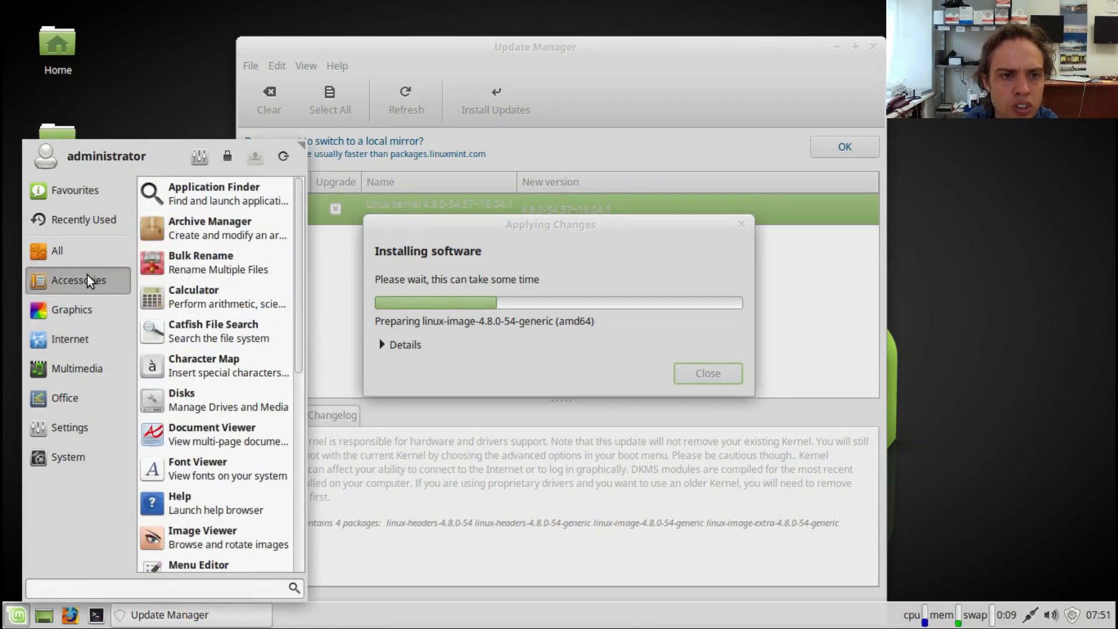
left_click_drag(297, 278, 286, 570)
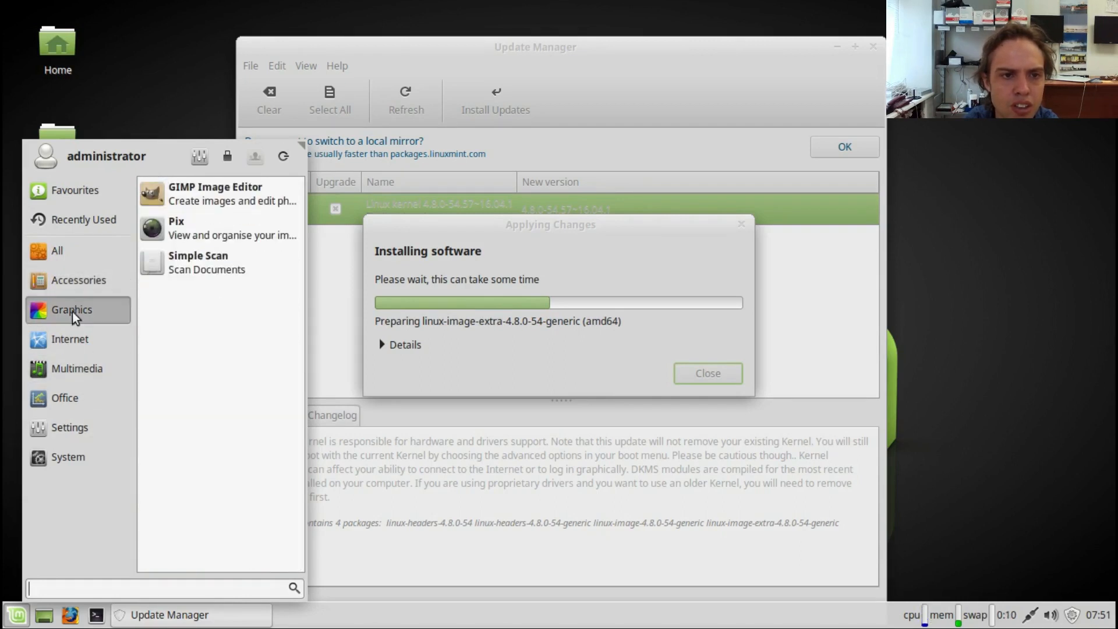
mouse_move(70, 355)
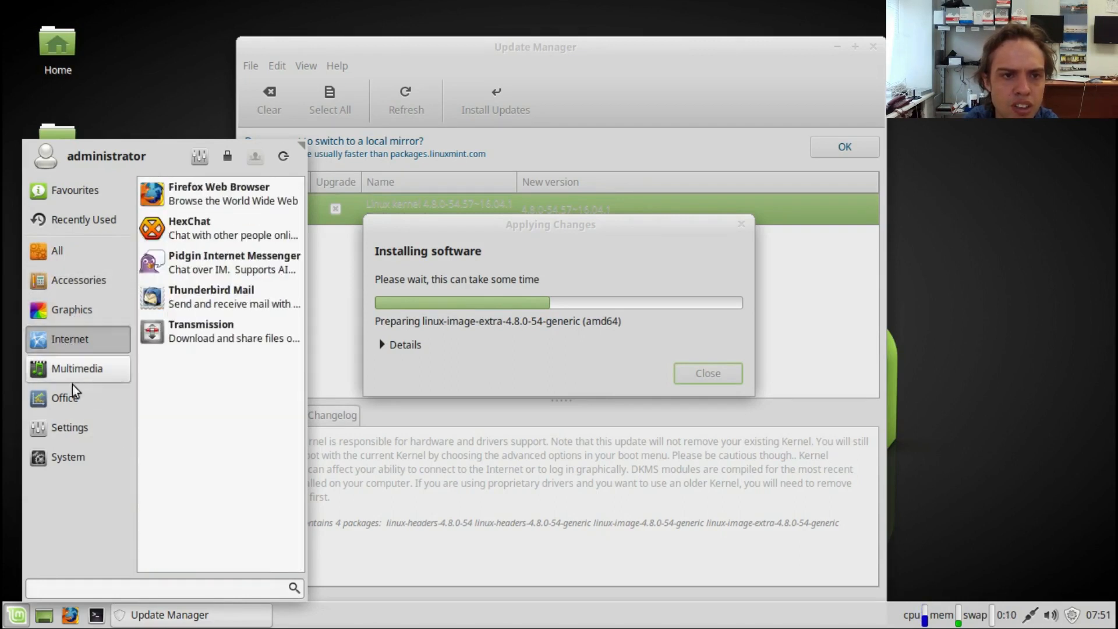
mouse_move(74, 398)
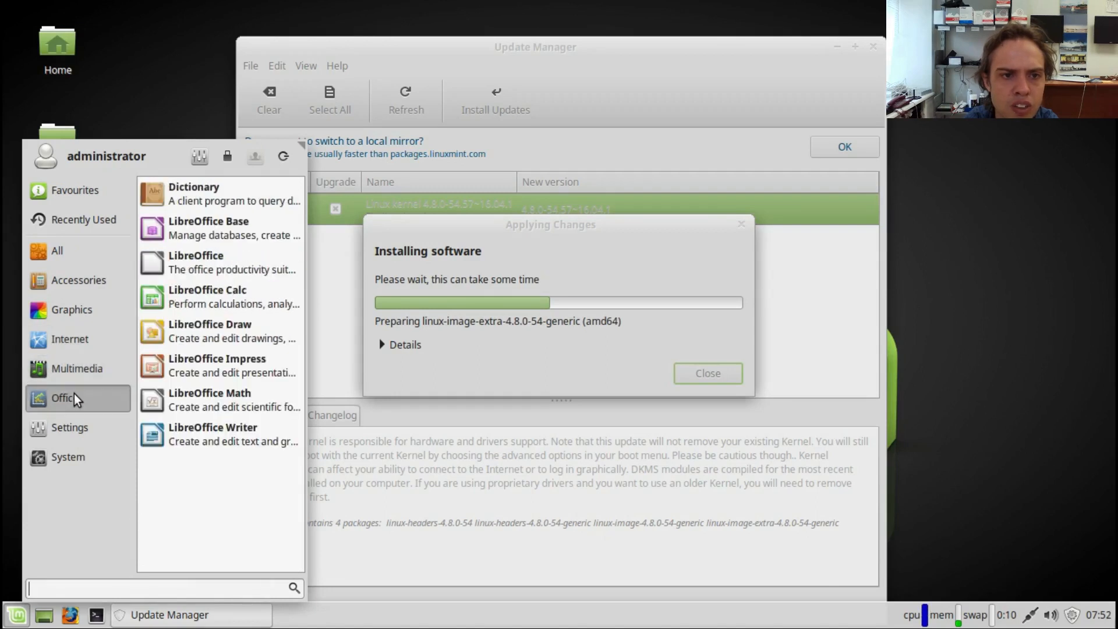
mouse_move(72, 428)
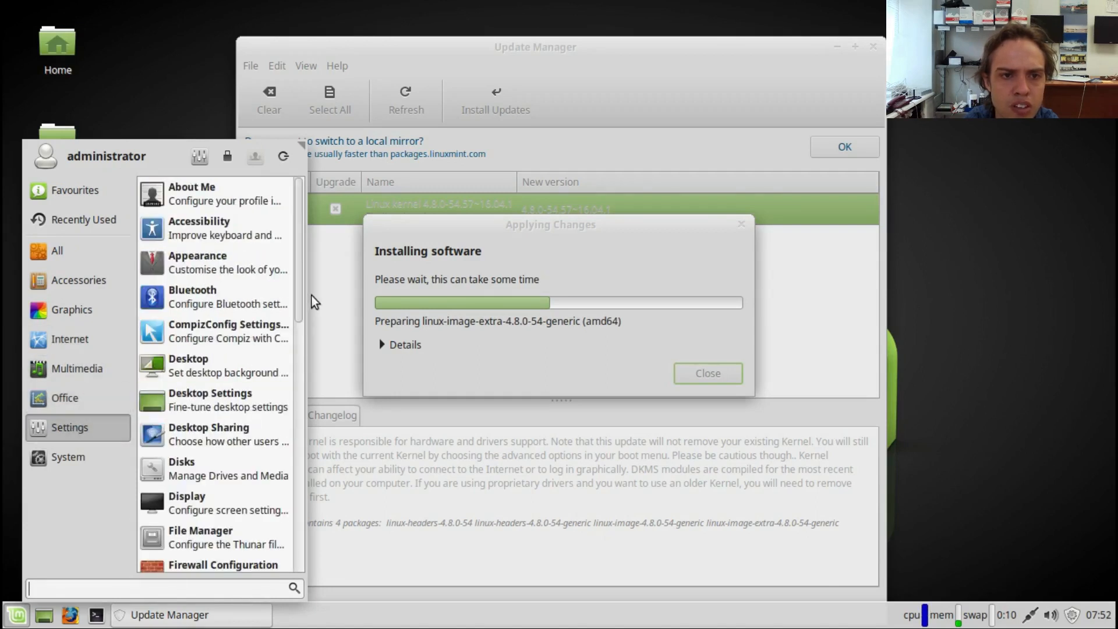
left_click_drag(298, 298, 301, 554)
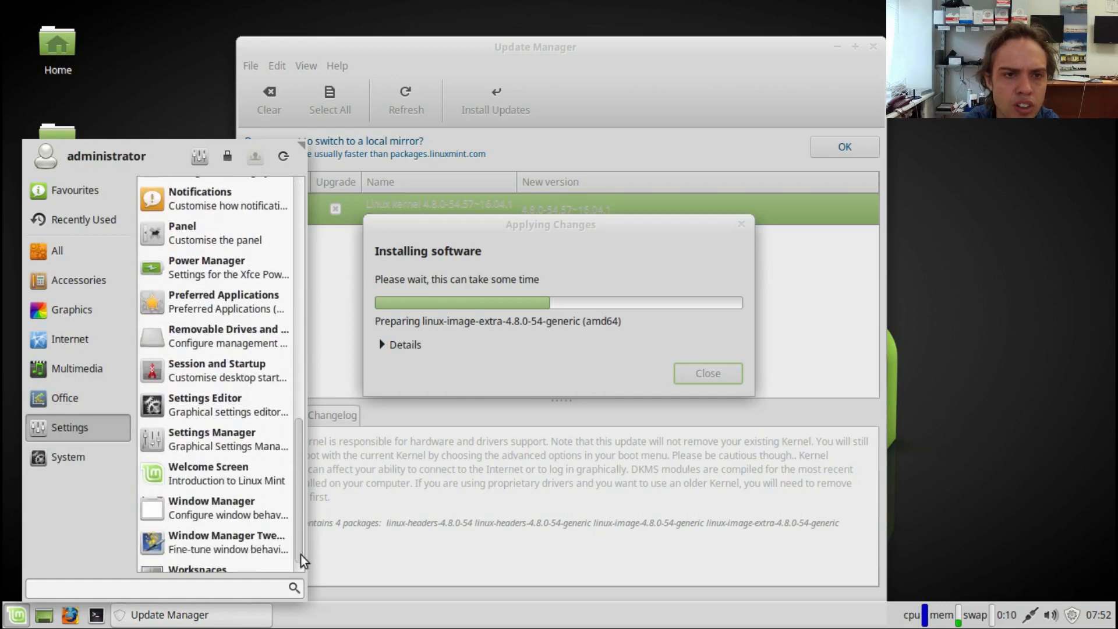
Step: Open the Settings manager, maximise it to review all its categories, and close it
left_click(198, 156)
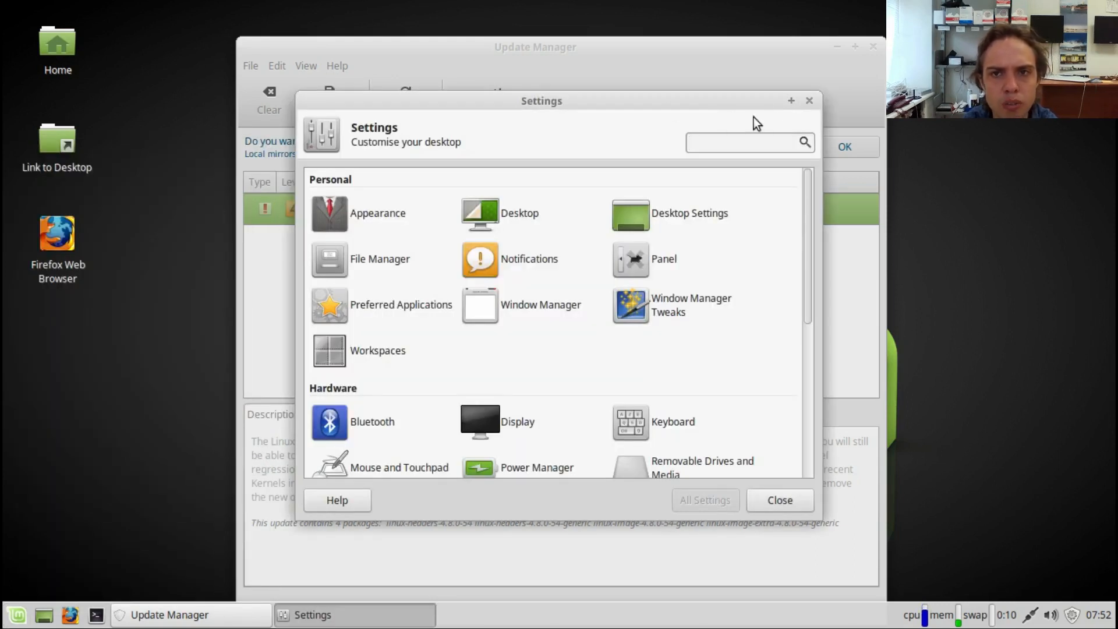
left_click(791, 102)
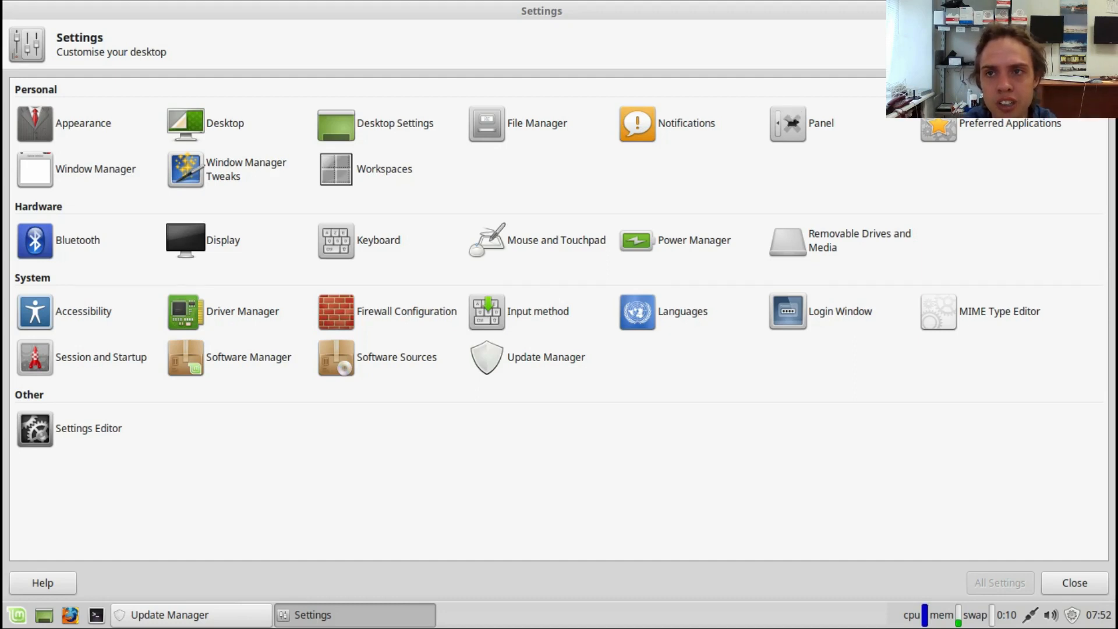
left_click(1103, 11)
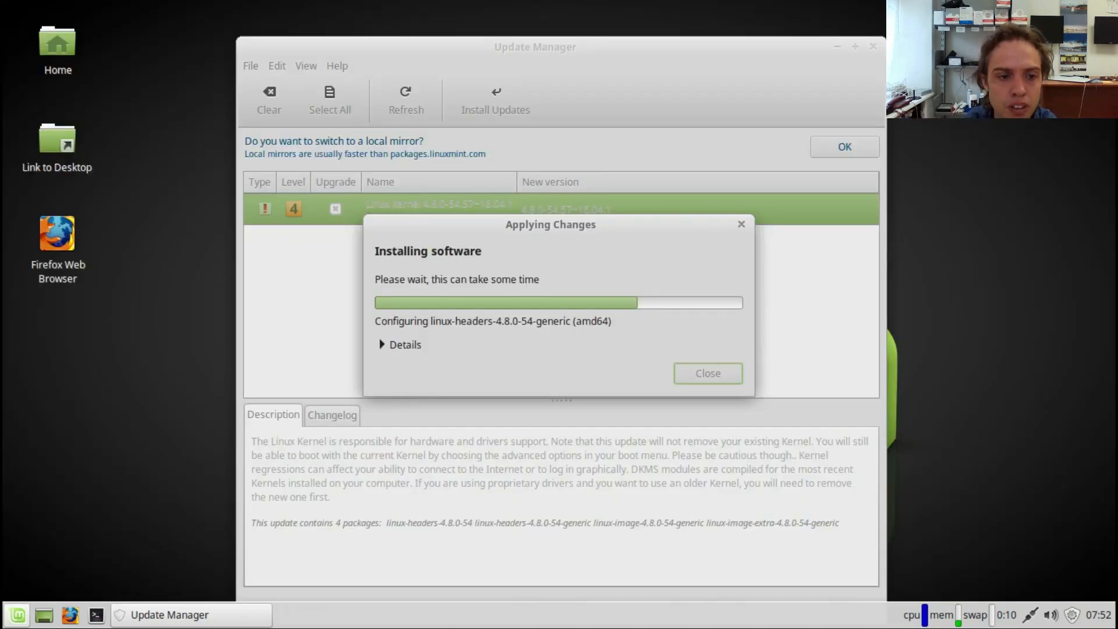
Step: View the System category of the application menu, and briefly open and close the Settings manager
left_click(17, 616)
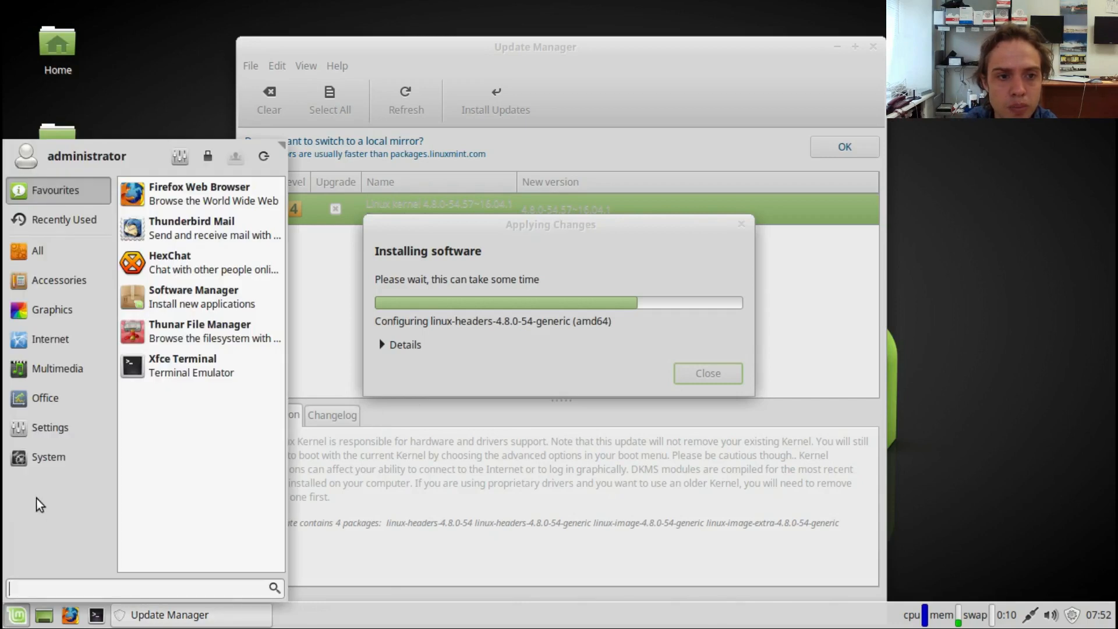
left_click(42, 455)
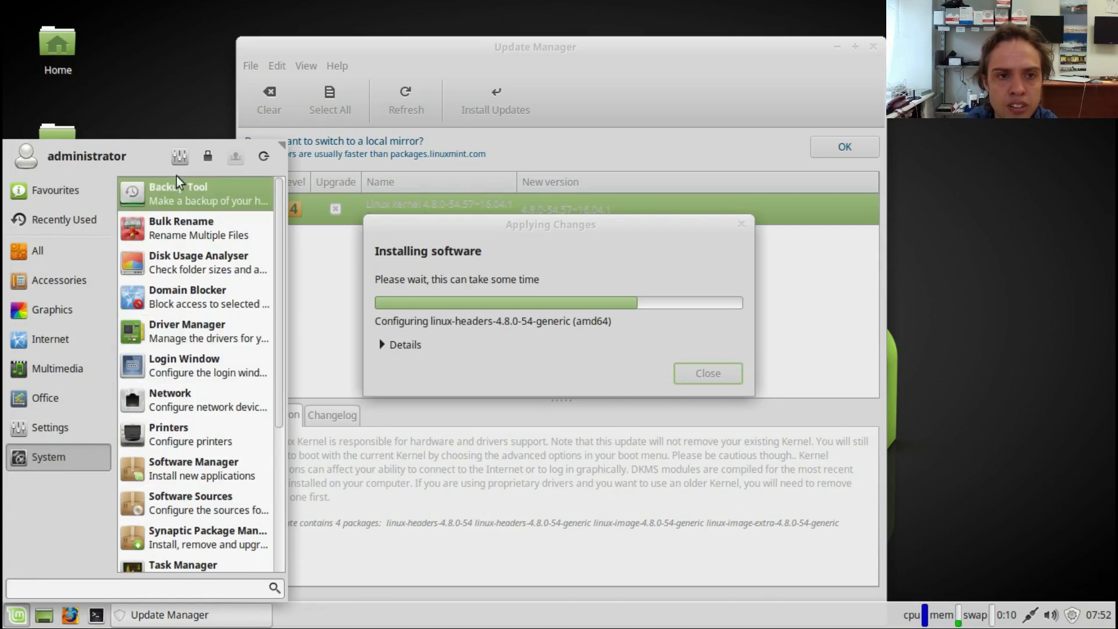
left_click(184, 157)
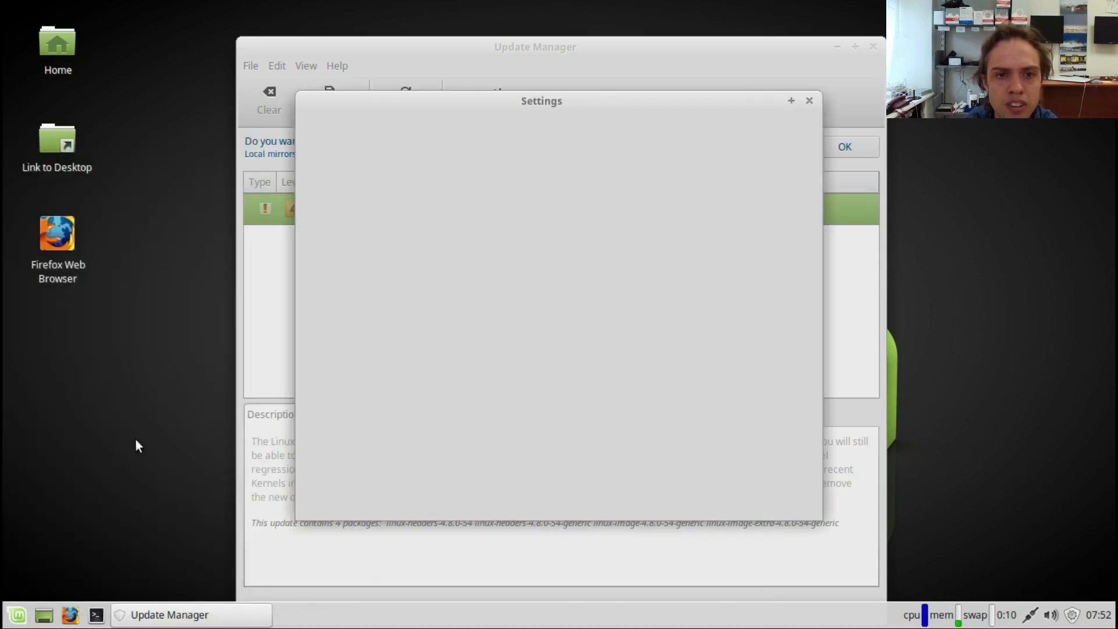
left_click(809, 102)
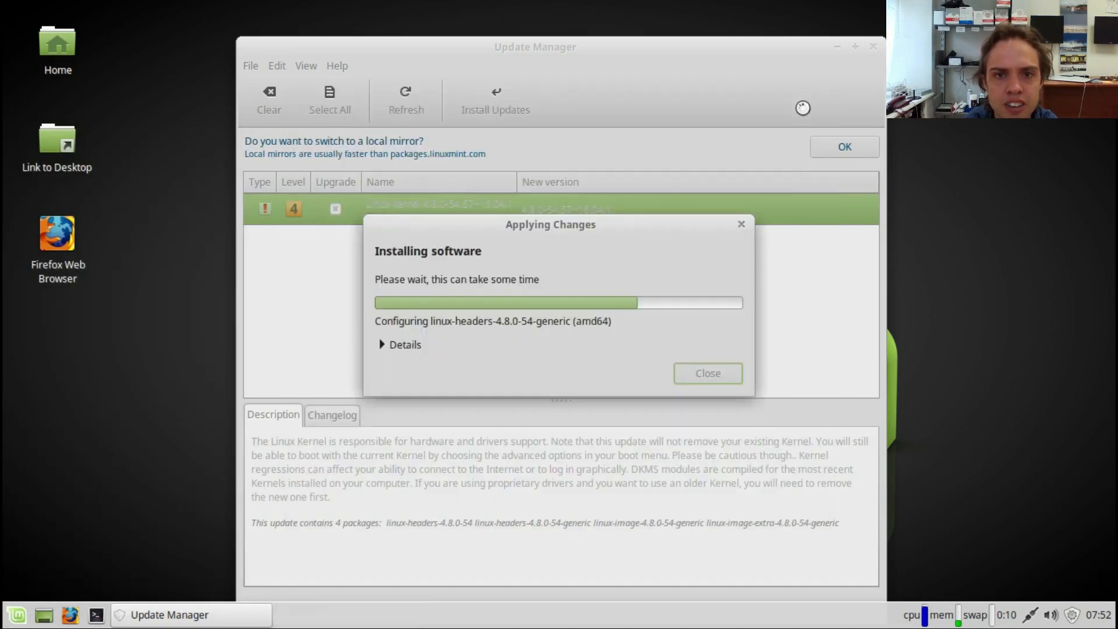
Step: Show the desktop, review the session options in the log out dialog and cancel it, and bring back the Update Manager window
left_click(34, 617)
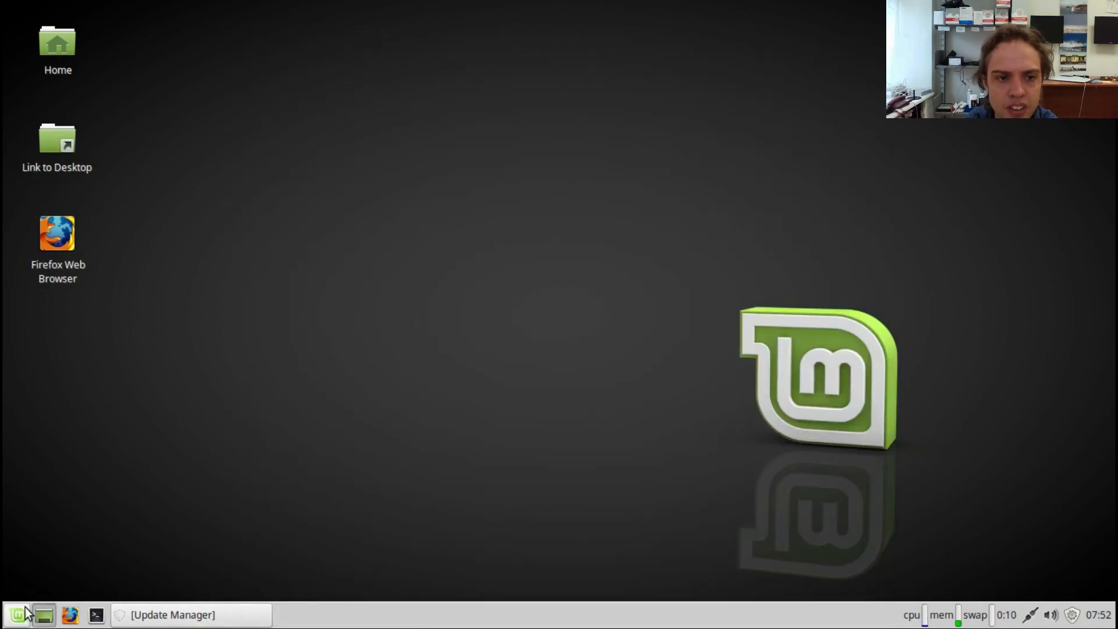
left_click(18, 615)
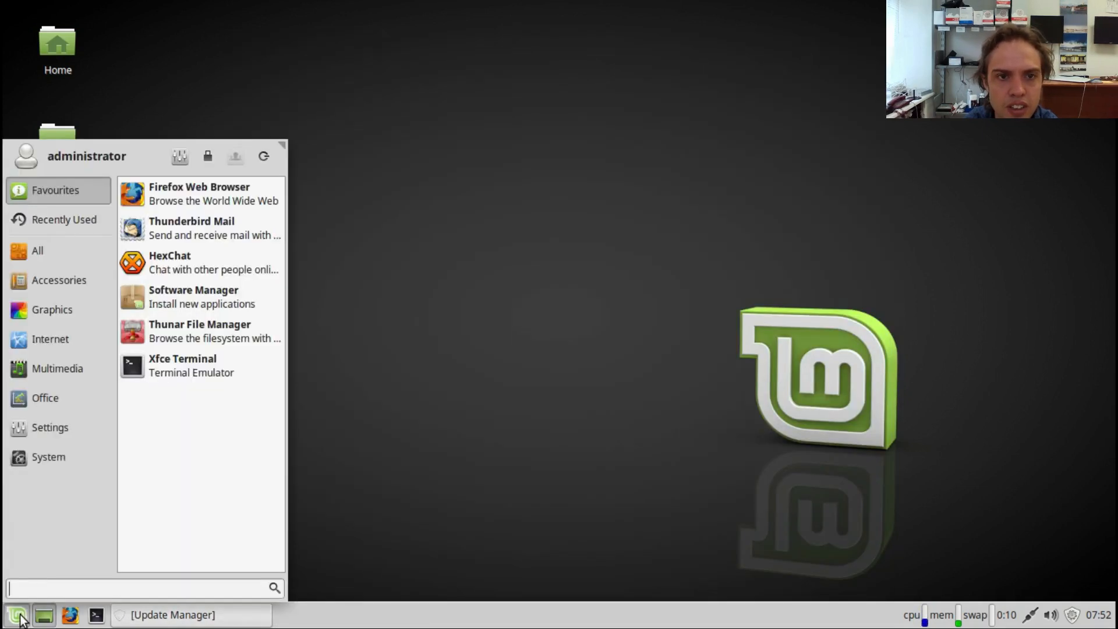
left_click(266, 159)
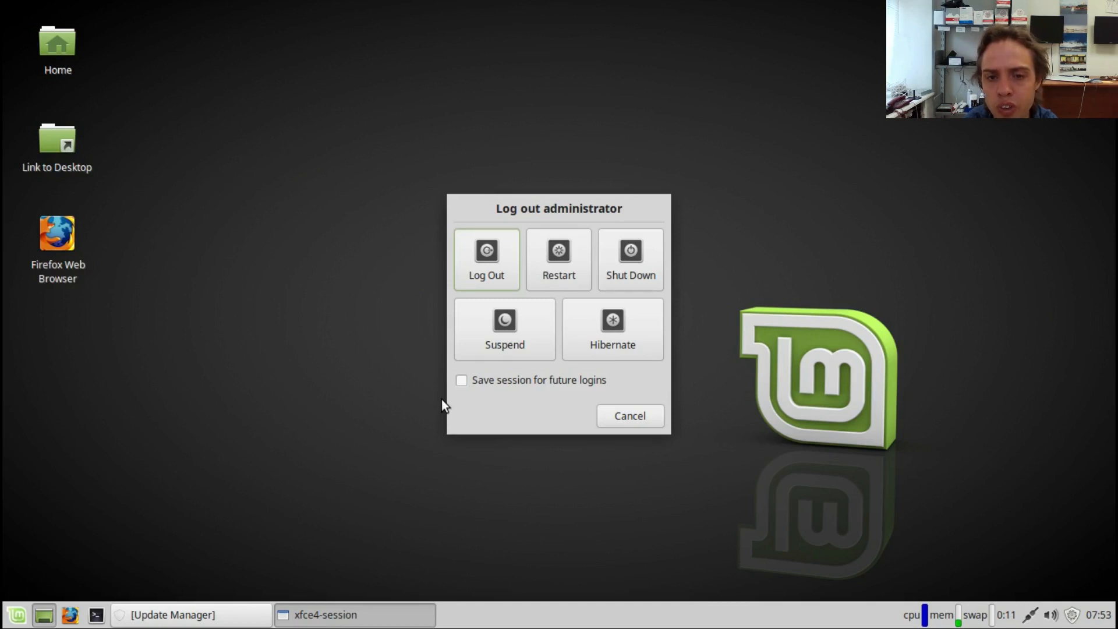
left_click(605, 415)
left_click(189, 623)
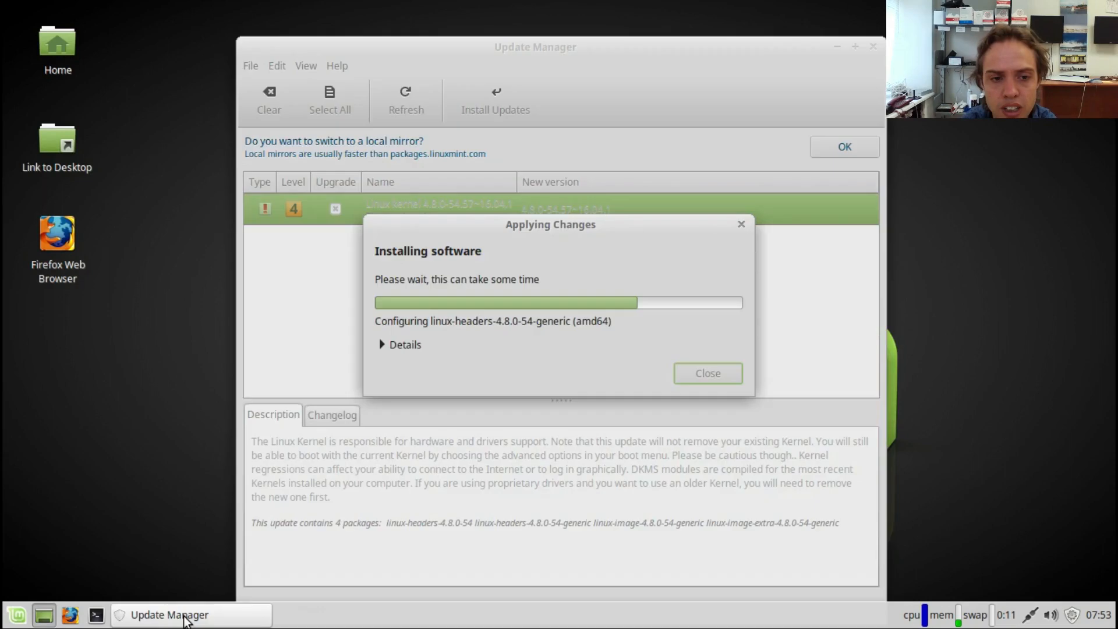